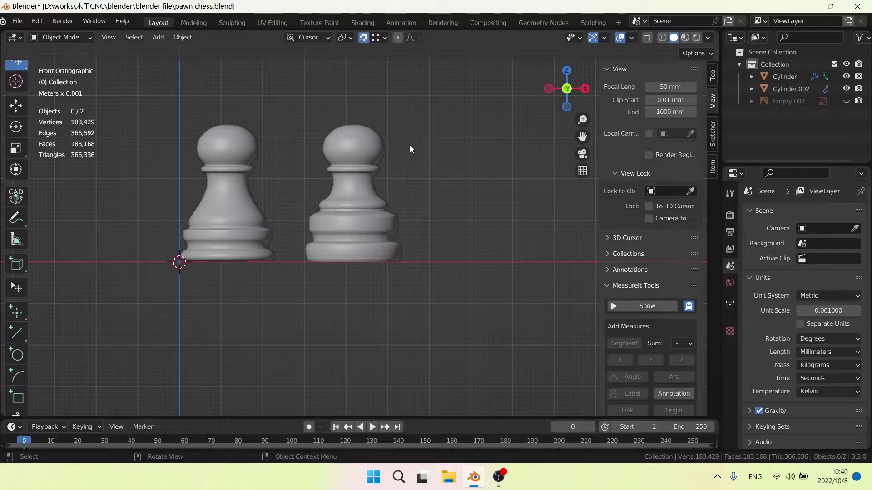
- Compare the left and right pawns' modifier settings, then clear the selection
click(233, 199)
click(342, 207)
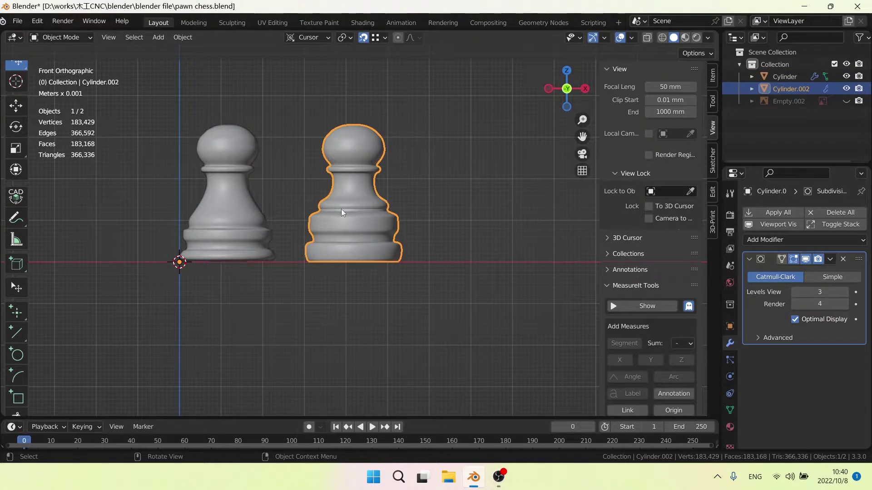
click(300, 301)
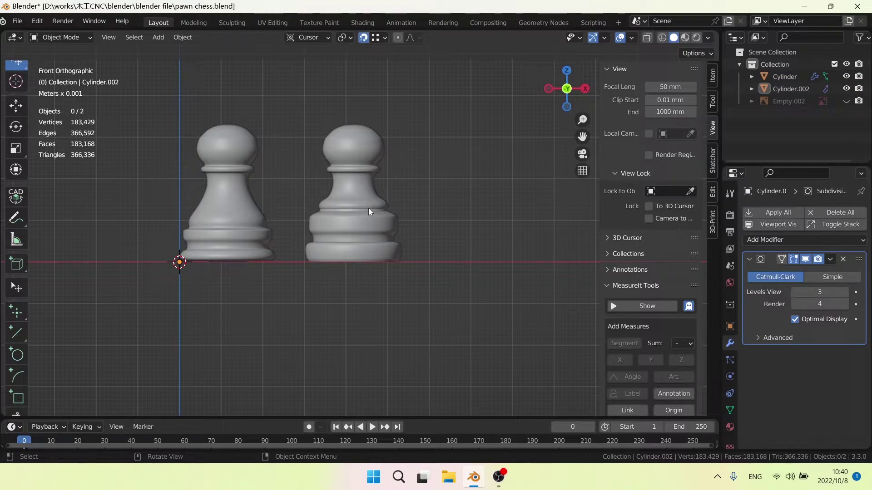
click(368, 208)
click(221, 205)
click(284, 291)
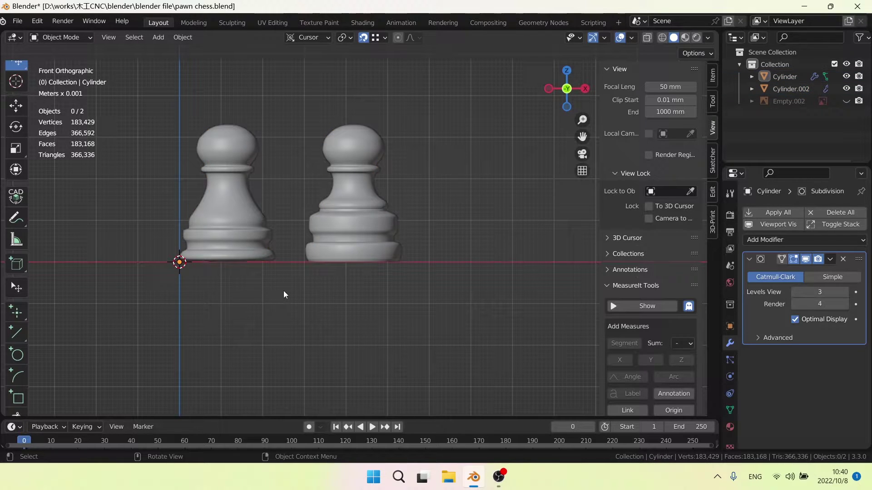
- Select the left pawn and enter Edit Mode with X-ray see-through enabled
scroll(284, 291, up, 1)
click(205, 205)
key(shift+space)
key(g)
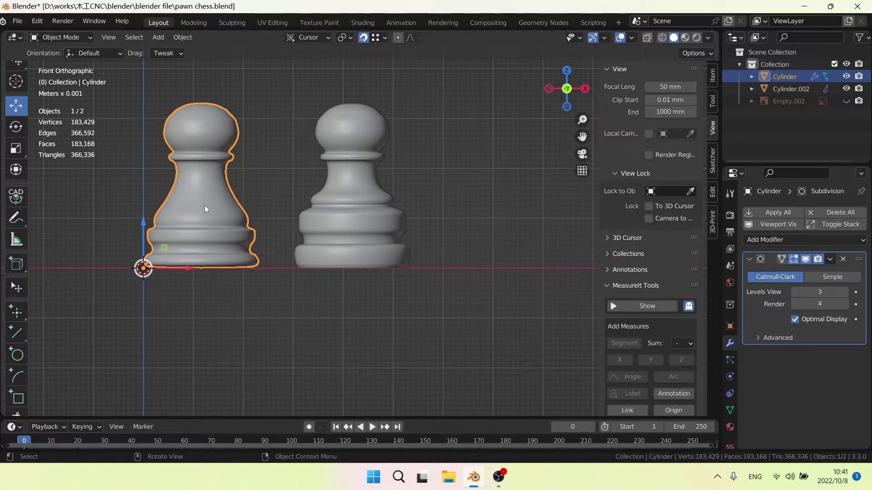
key(Tab)
scroll(264, 297, down, 1)
click(647, 37)
- Box-select the whole pawn mesh and slide it left along X by about 59.83 mm
drag(304, 278, 178, 115)
key(g)
key(x)
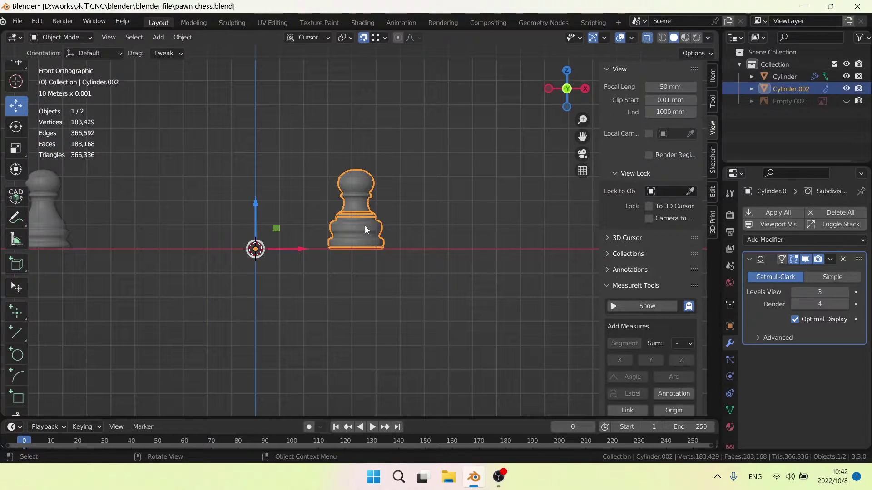
key(ctrl+z)
key(ctrl+z)
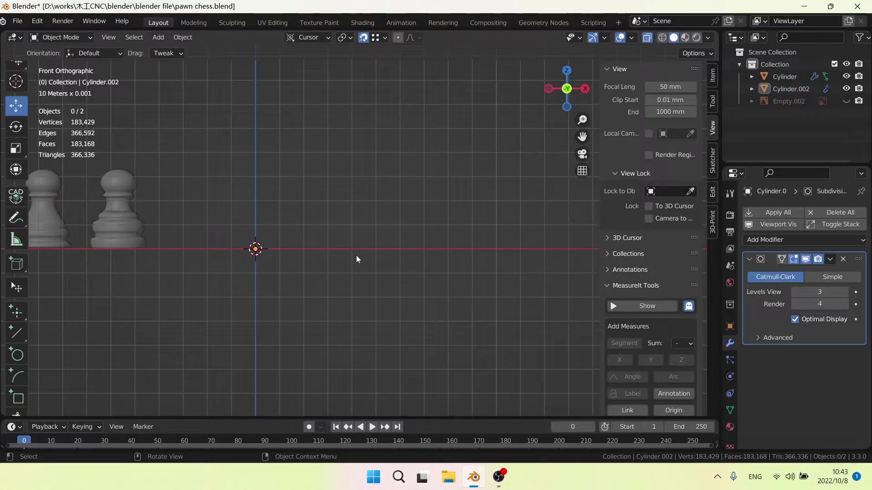
scroll(405, 239, up, 2)
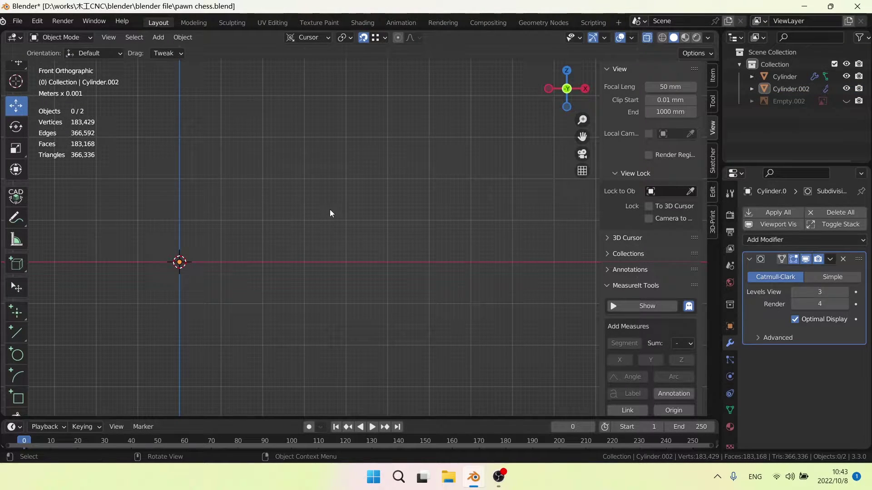
- Delete Empty.002, load chess-pawn1.jpg as a reference image, and hide it in the Outliner
key(Delete)
key(shift+a)
mouse_move(313, 226)
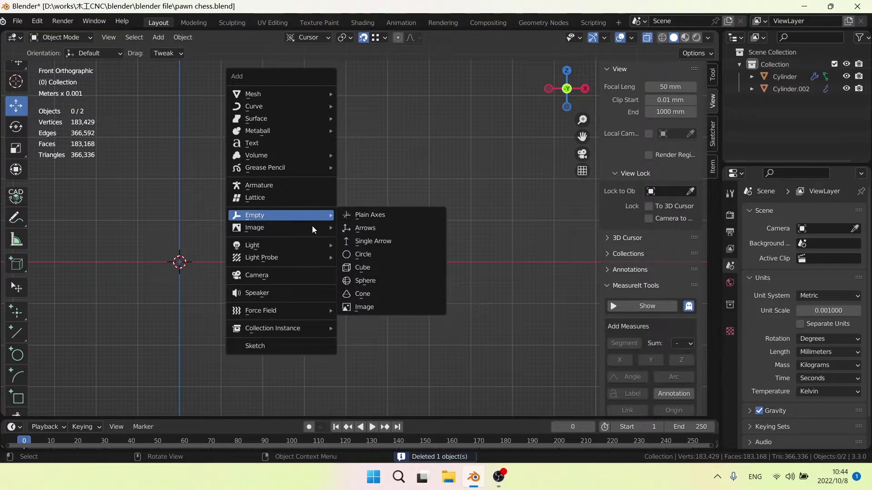
click(374, 227)
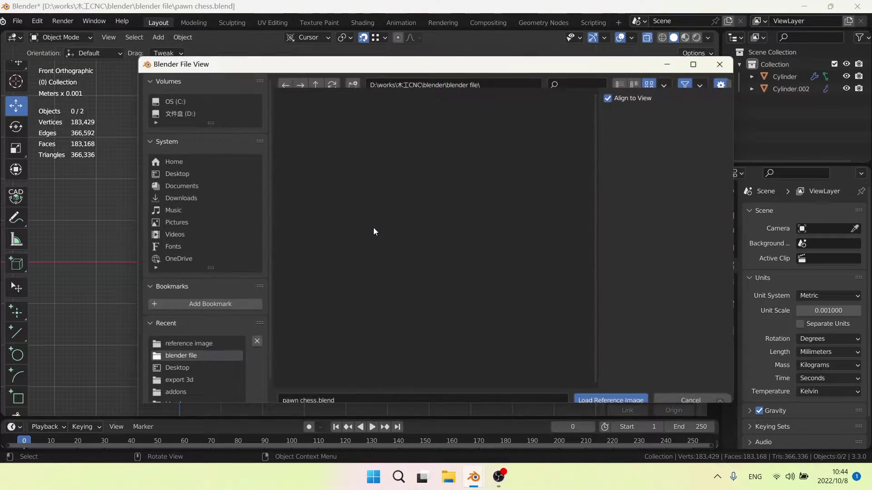
click(186, 347)
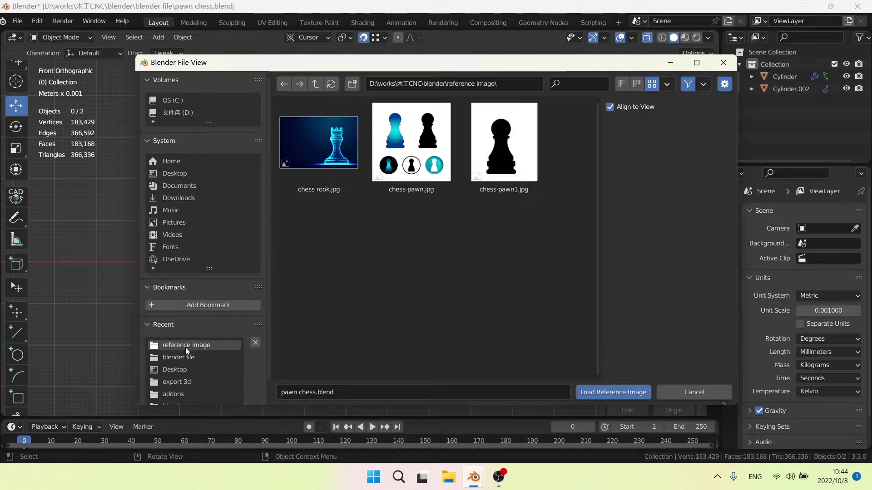
double_click(502, 157)
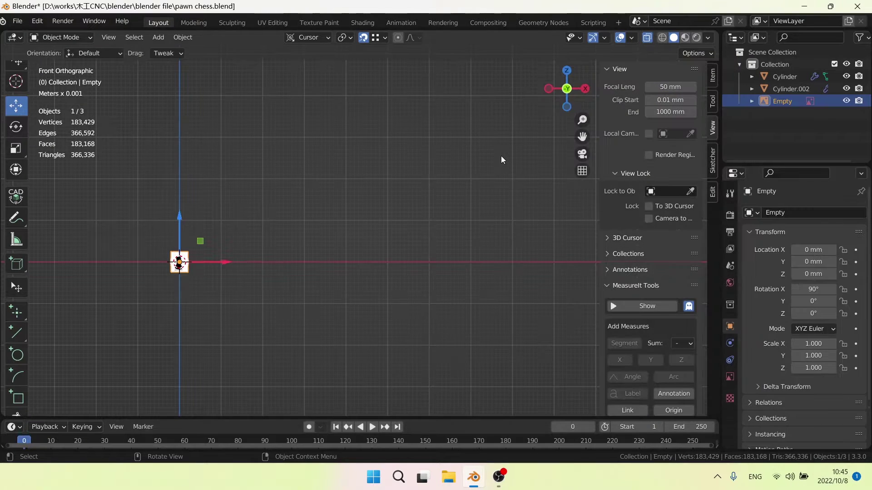
click(845, 101)
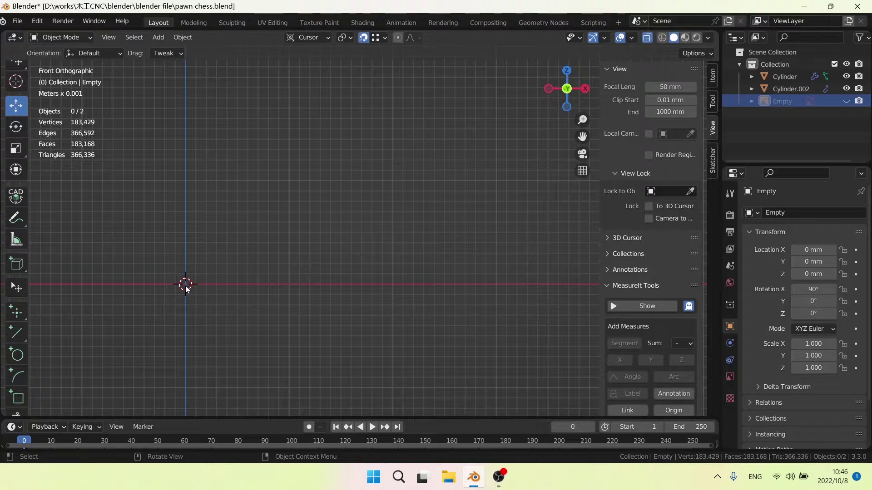
- Add a Single Vert mesh object, Vert.001, at the origin
key(shift+a)
mouse_move(186, 285)
mouse_move(187, 152)
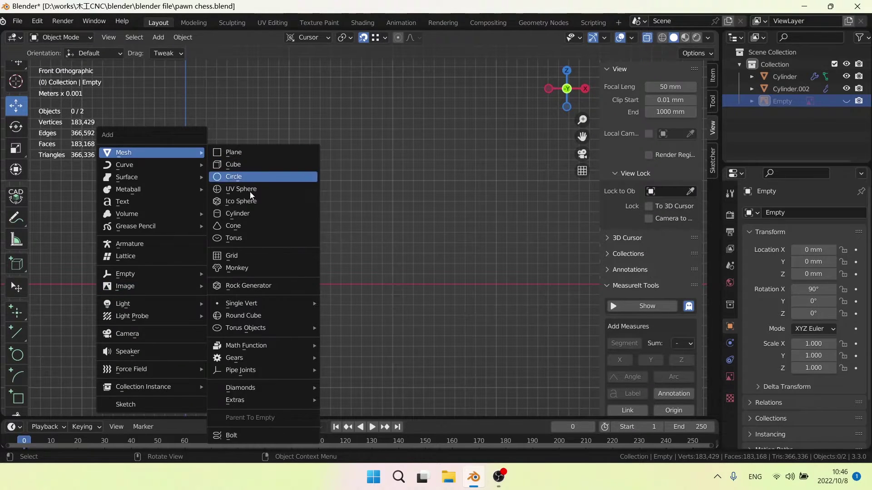
mouse_move(290, 301)
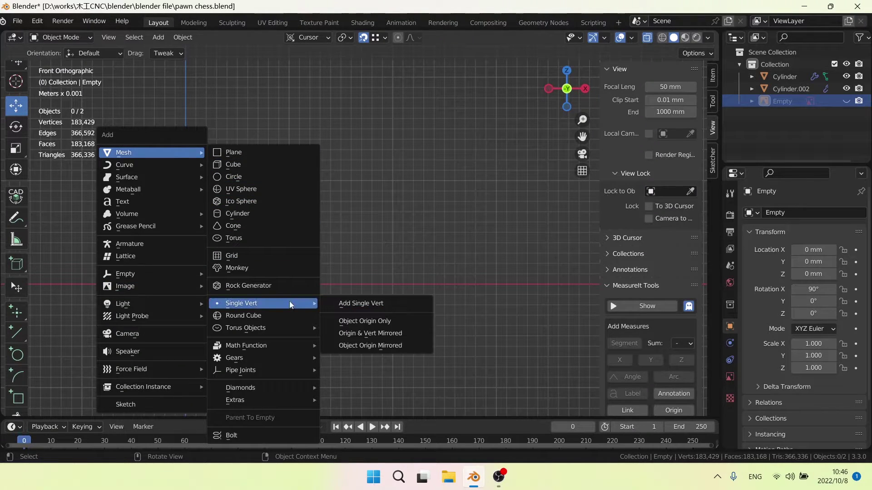
click(369, 304)
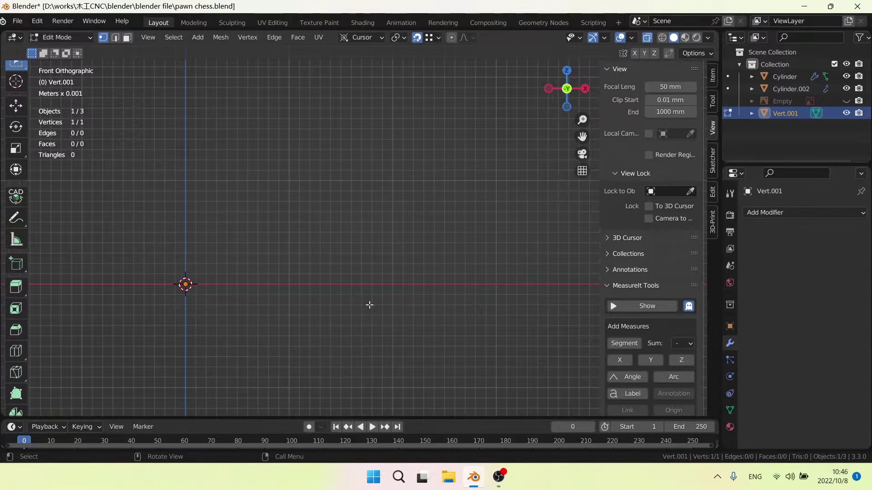
- Extrude the origin vertex 33 mm straight up along Z
click(185, 285)
key(e)
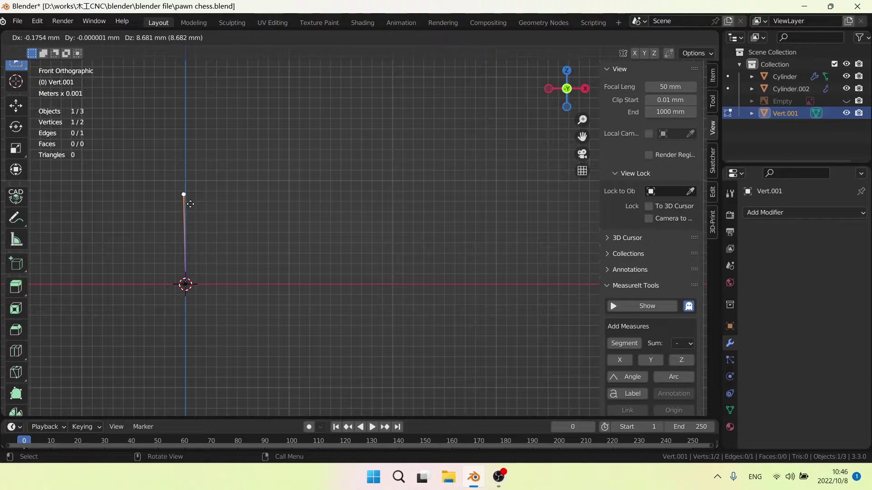
key(z)
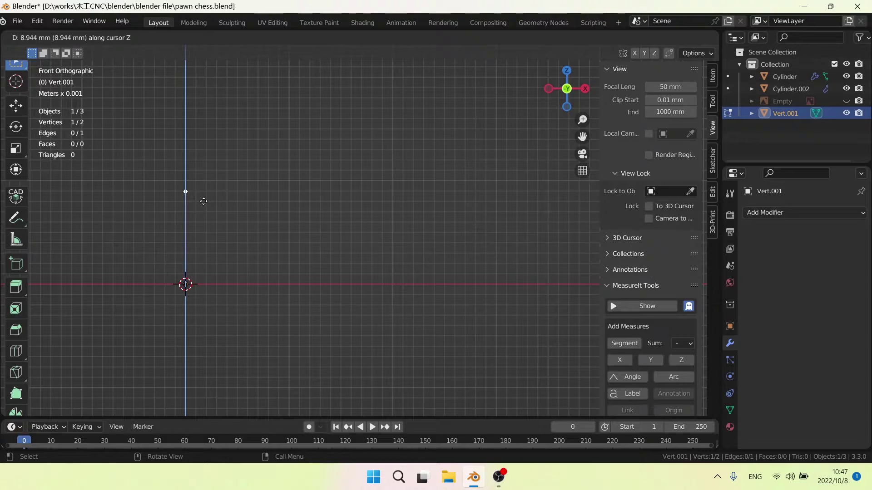
text(33)
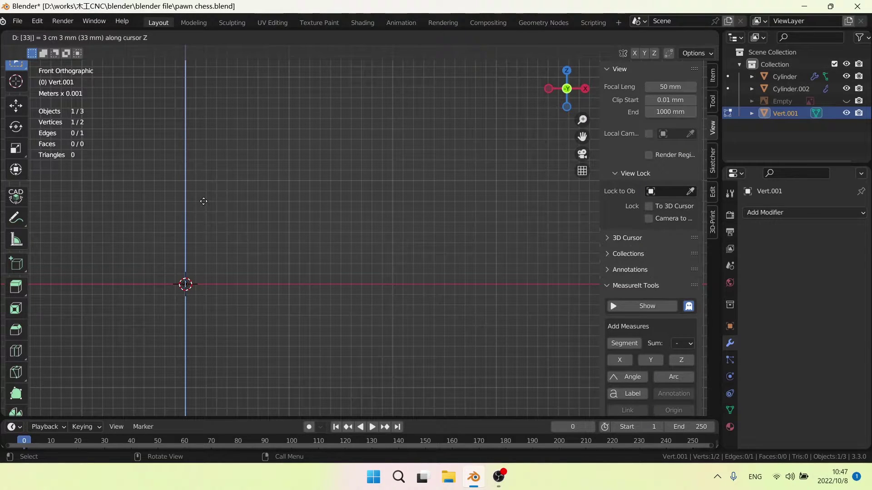
key(Return)
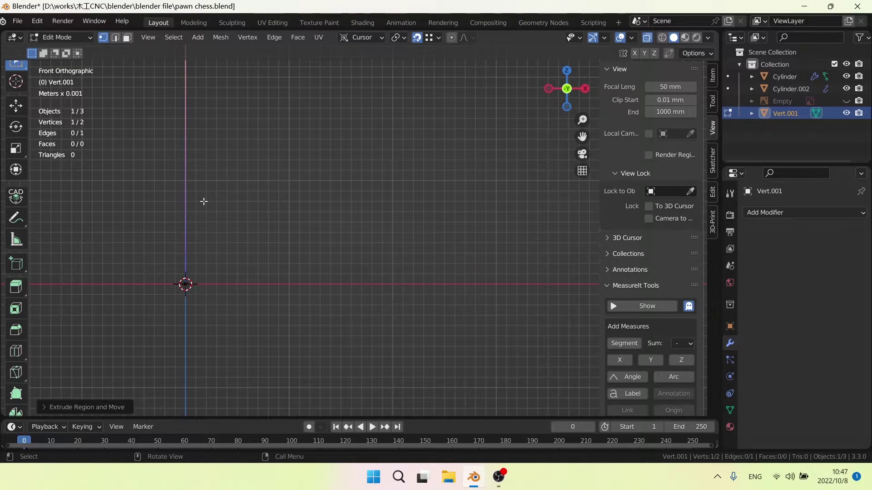
key(Home)
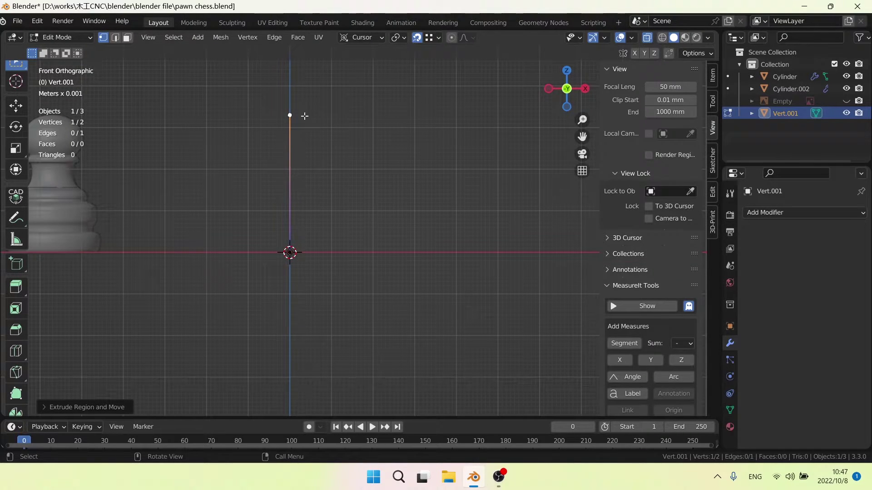
- Extrude the top vertex 23 mm sideways along X
key(e)
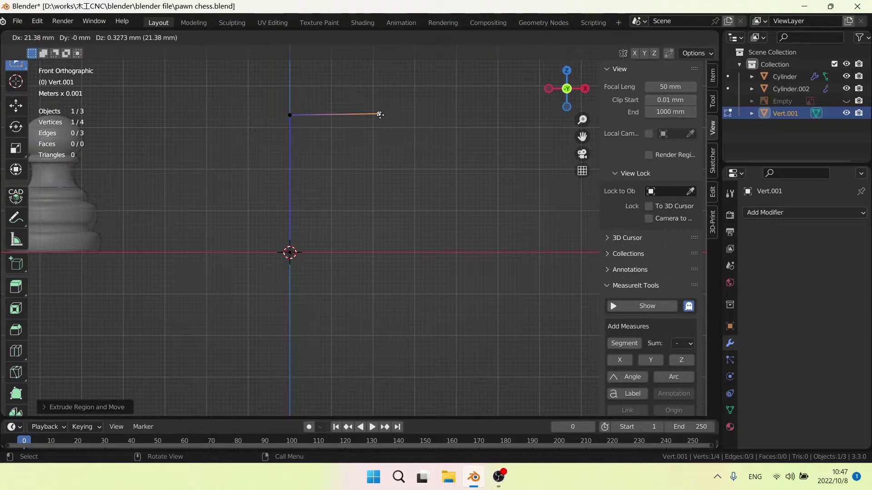
key(x)
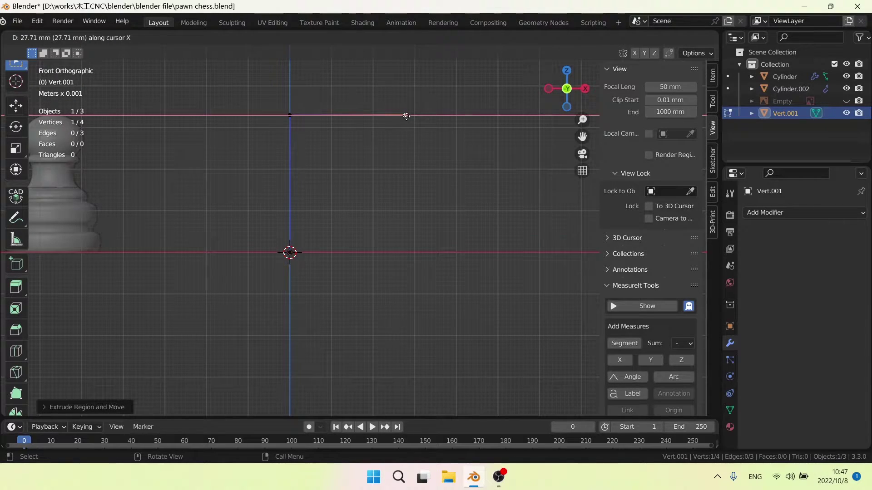
text(23)
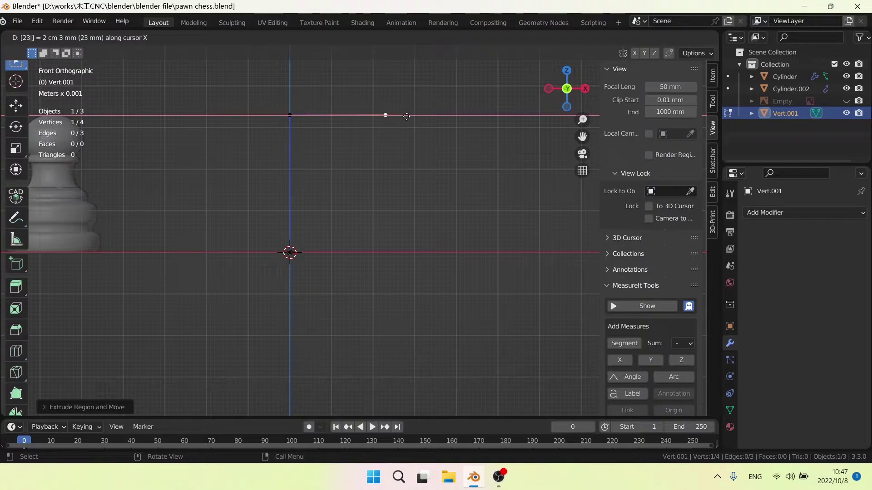
key(Return)
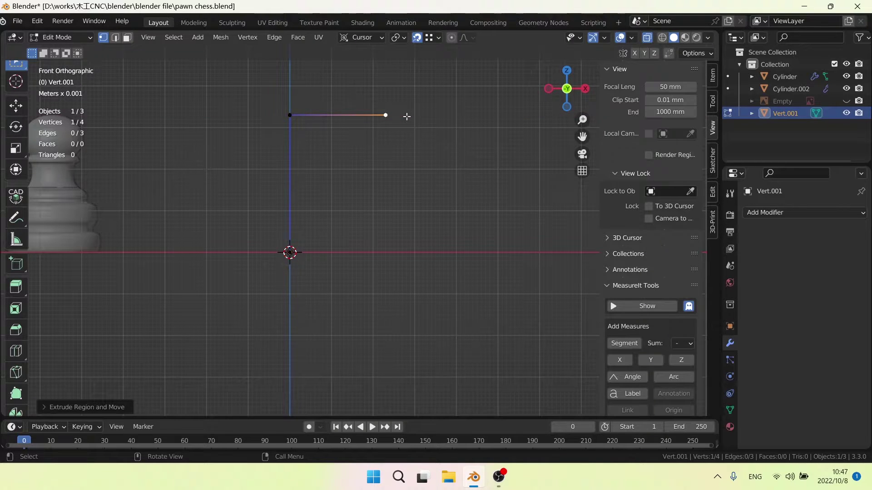
- Extrude 33 mm back down, then extrude the bottom vertex back to the centre axis
key(e)
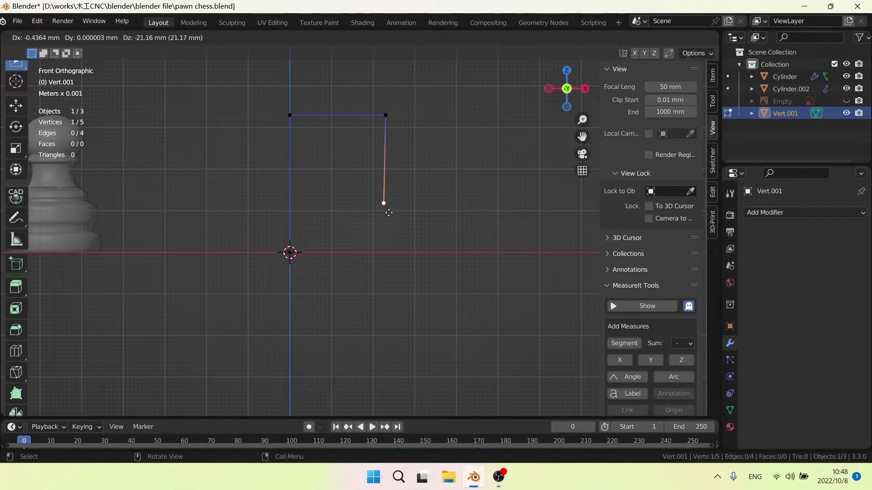
text(z)
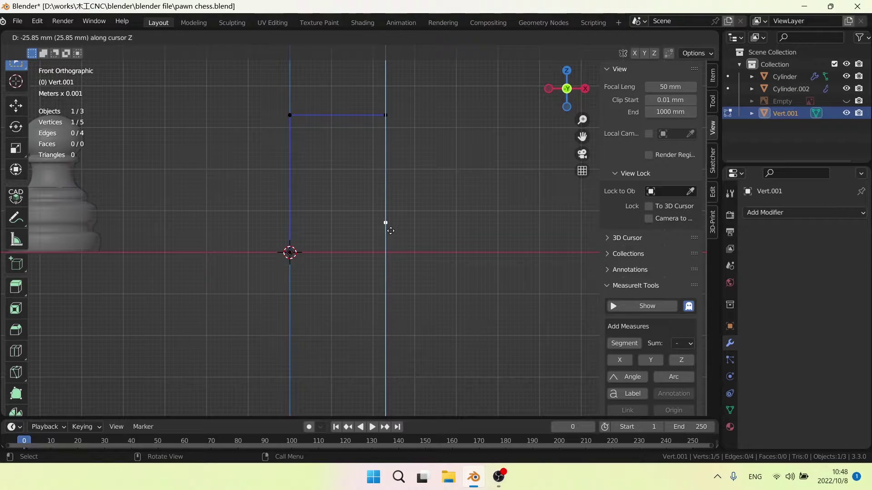
text(33)
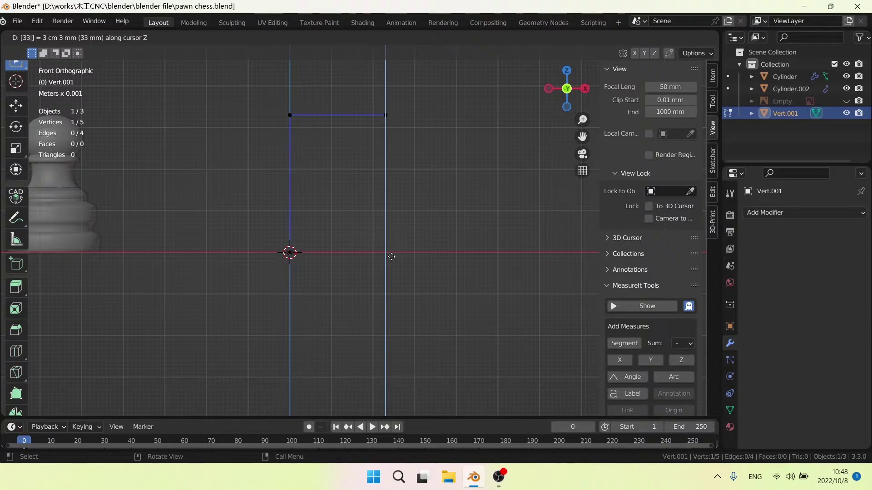
key(minus)
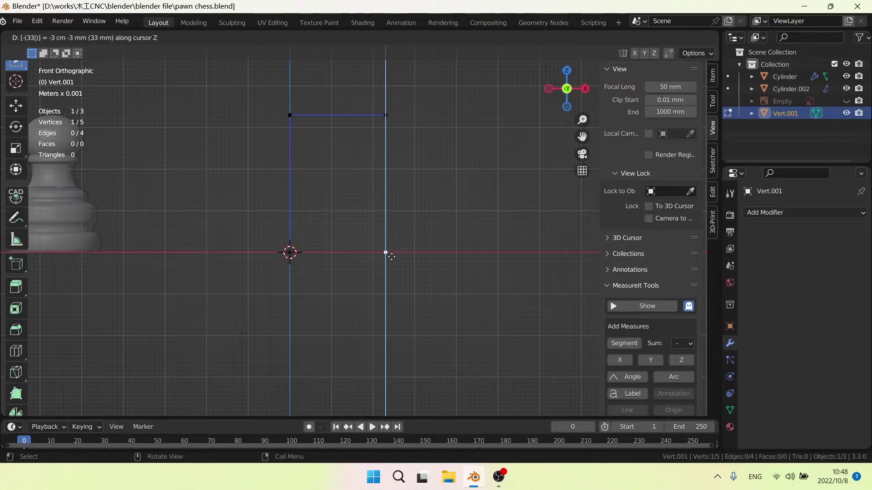
key(Return)
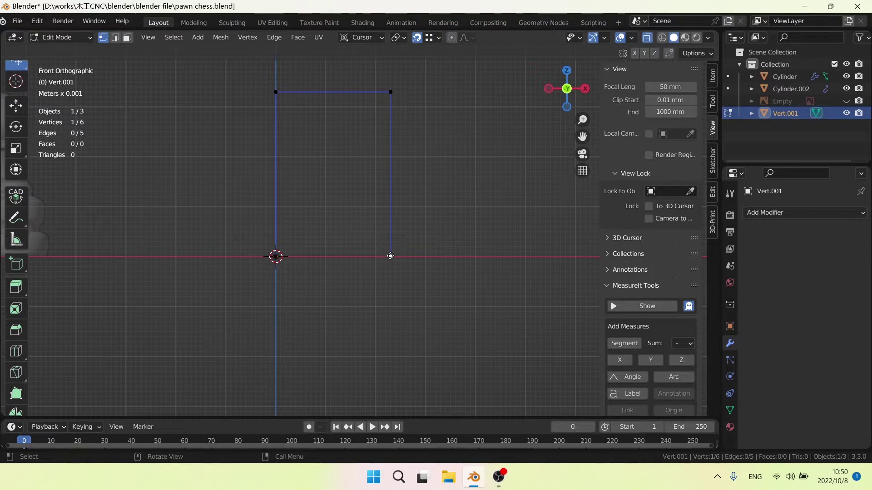
key(e)
click(349, 286)
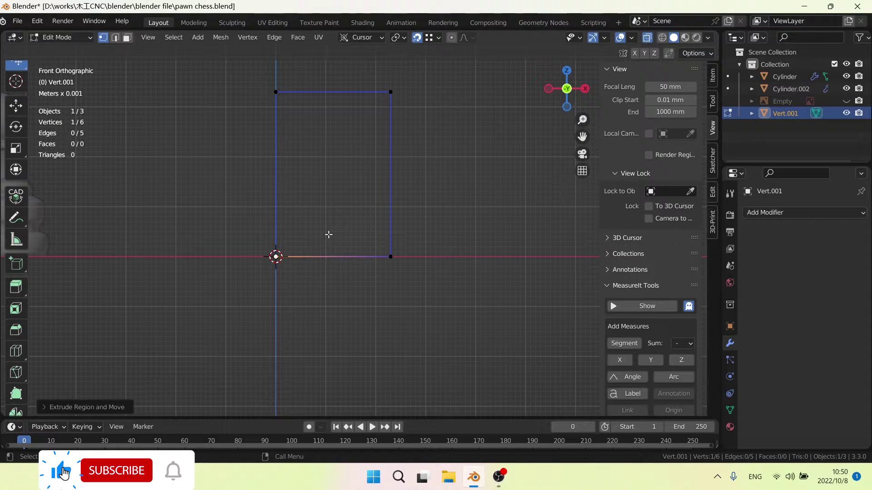
- Unhide the pawn reference Empty, enlarge it, and place it over the outline
click(846, 101)
key(Tab)
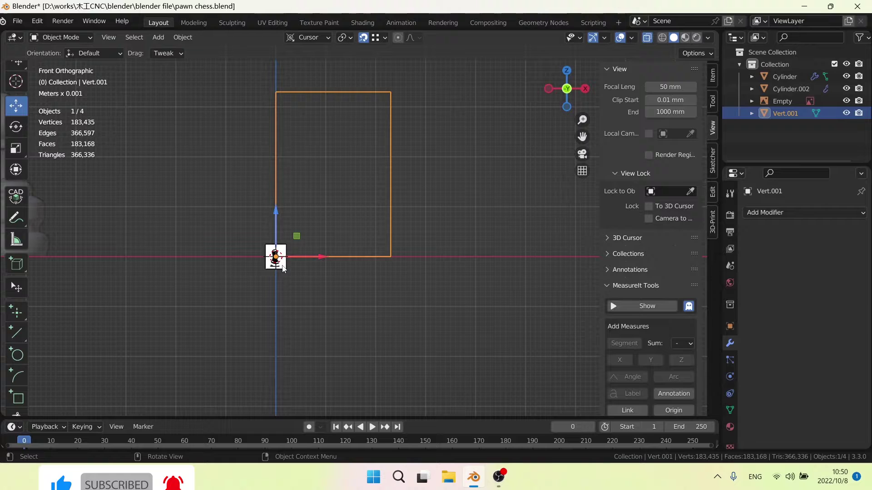
click(282, 267)
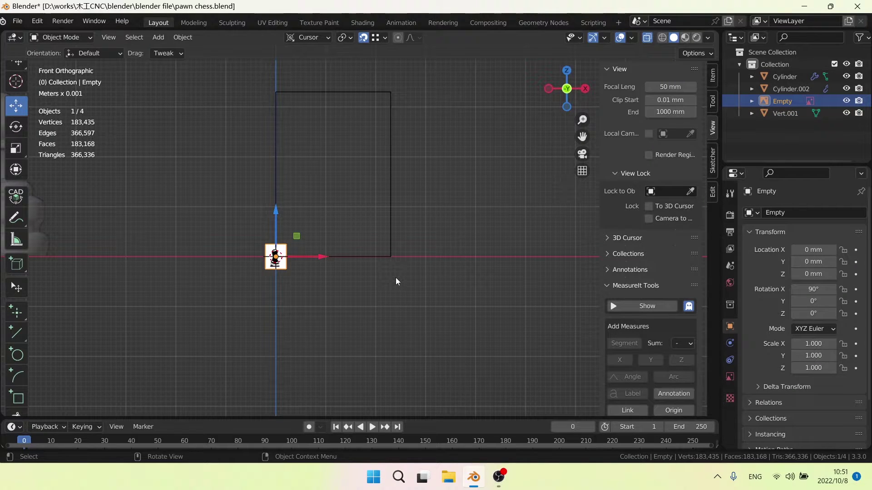
key(s)
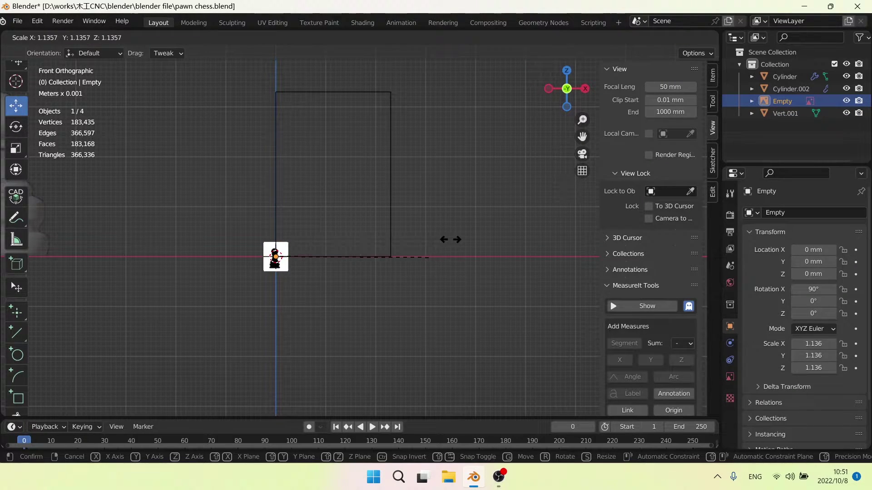
click(551, 166)
key(s)
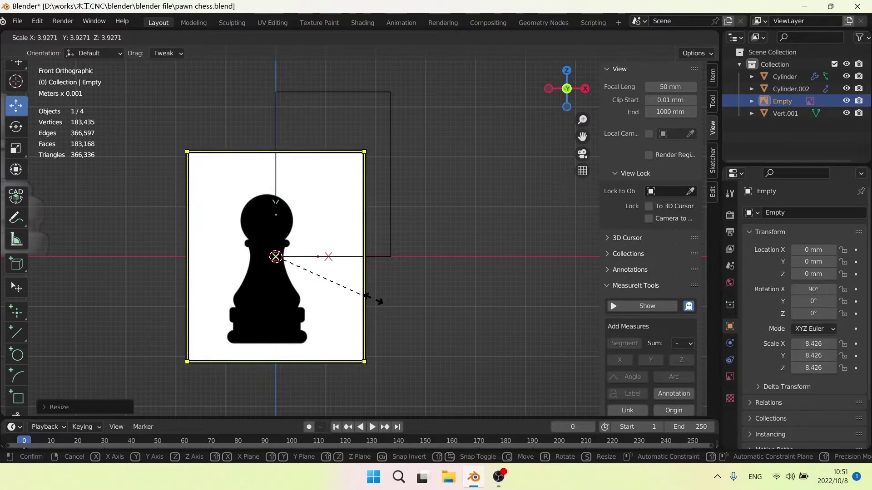
click(377, 300)
key(g)
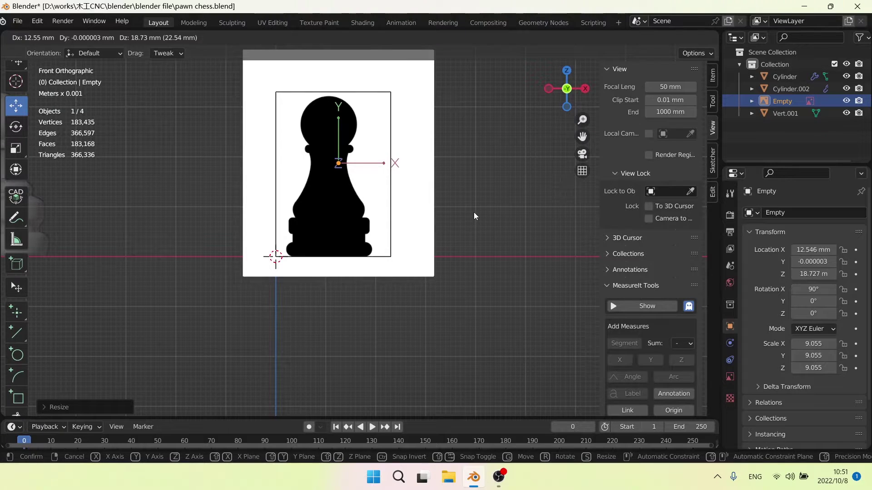
click(474, 213)
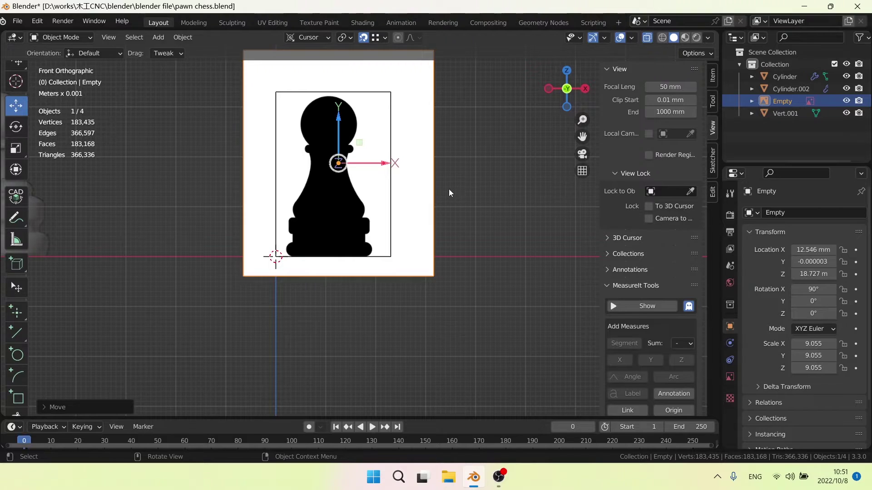
- Stretch the reference image vertically, reposition it, then widen it along X
key(s)
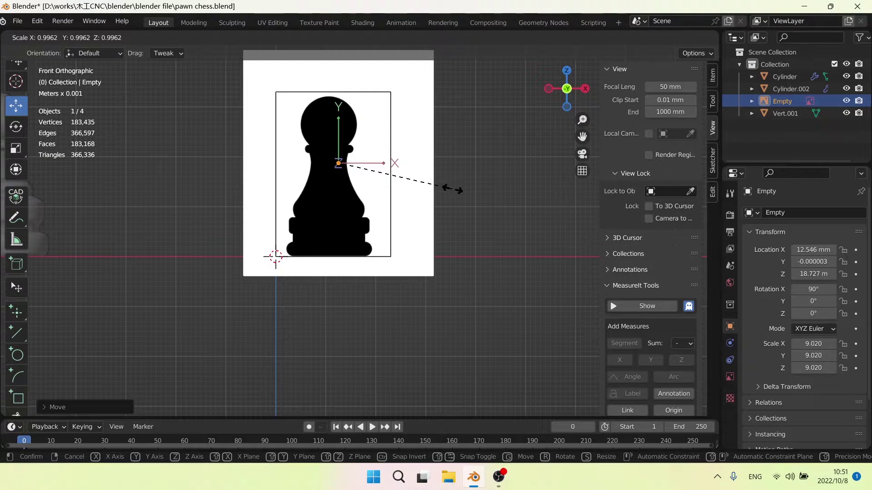
key(z)
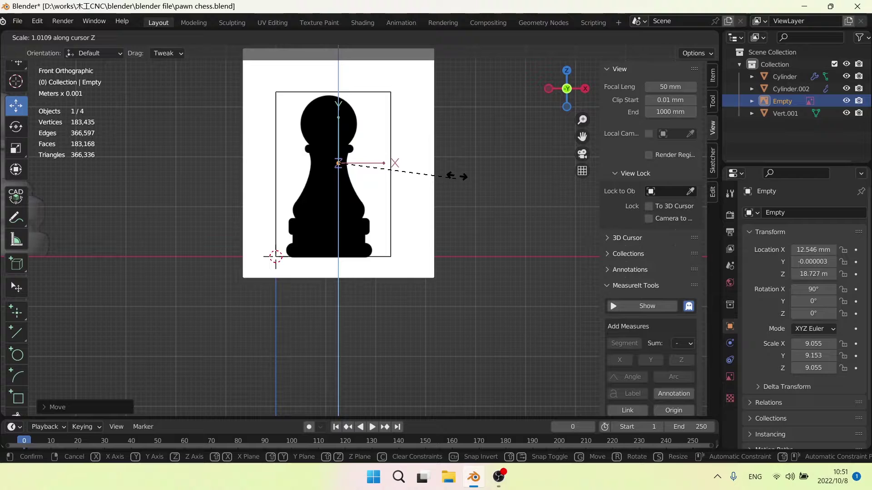
click(459, 173)
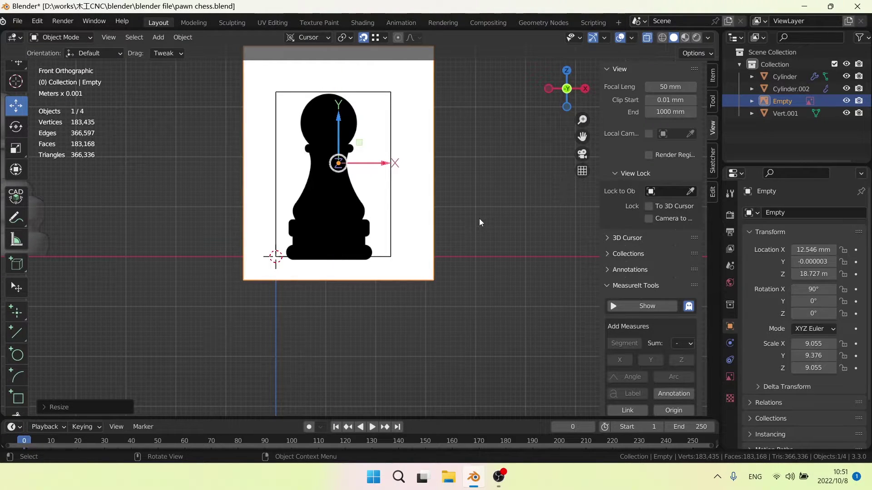
key(g)
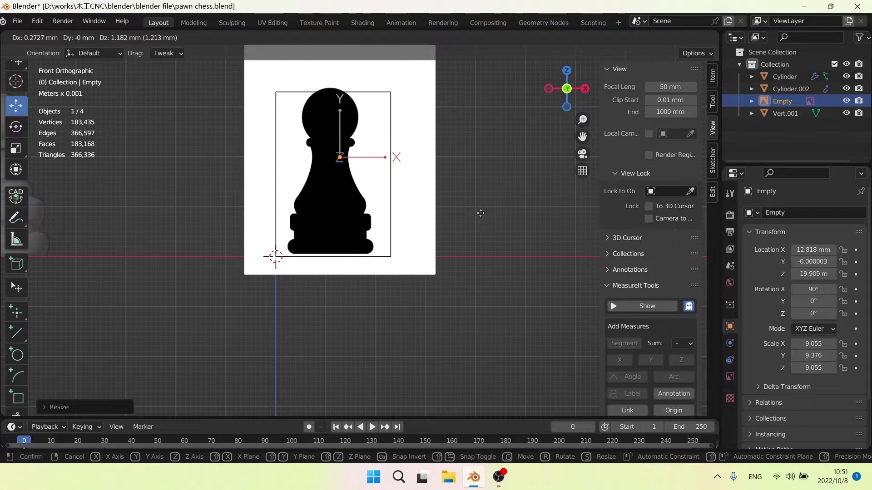
click(476, 215)
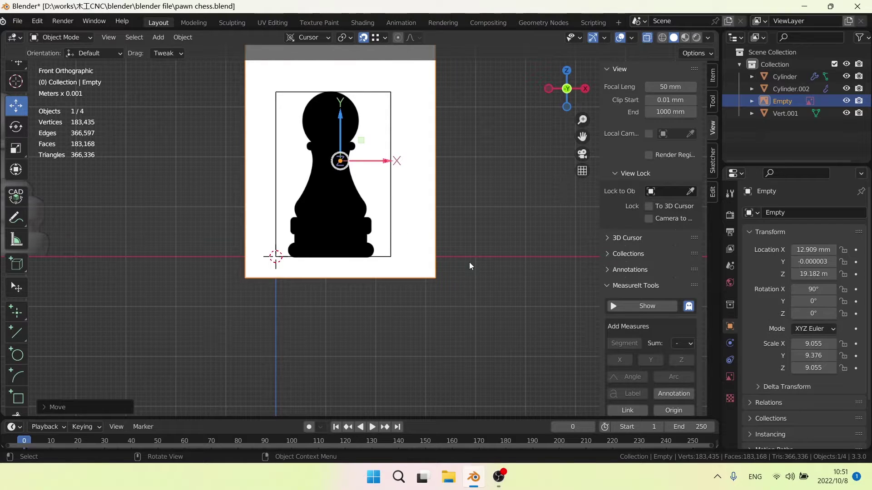
key(s)
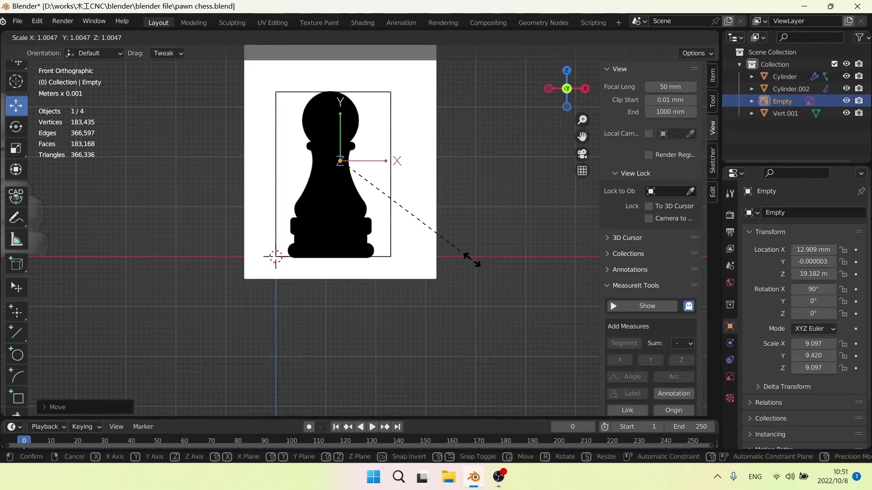
key(x)
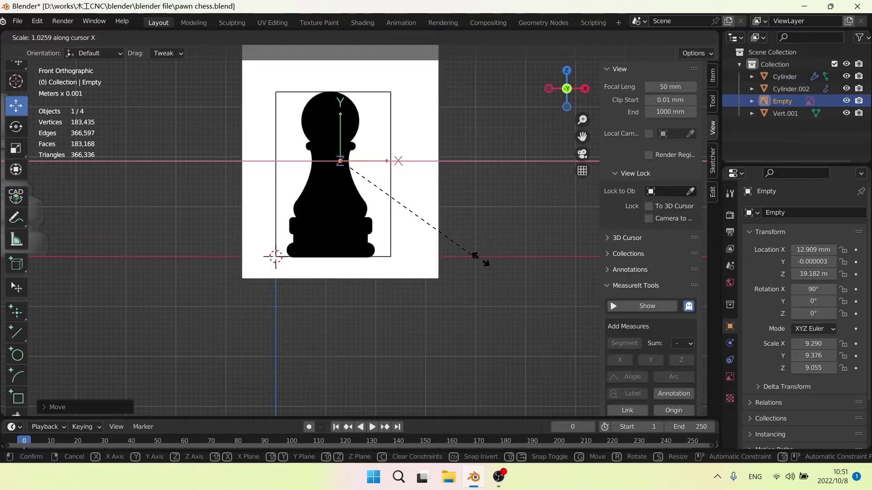
click(513, 265)
- Widen and nudge the image to its final spot at X 13.909 mm, Z 19.273 mm
key(g)
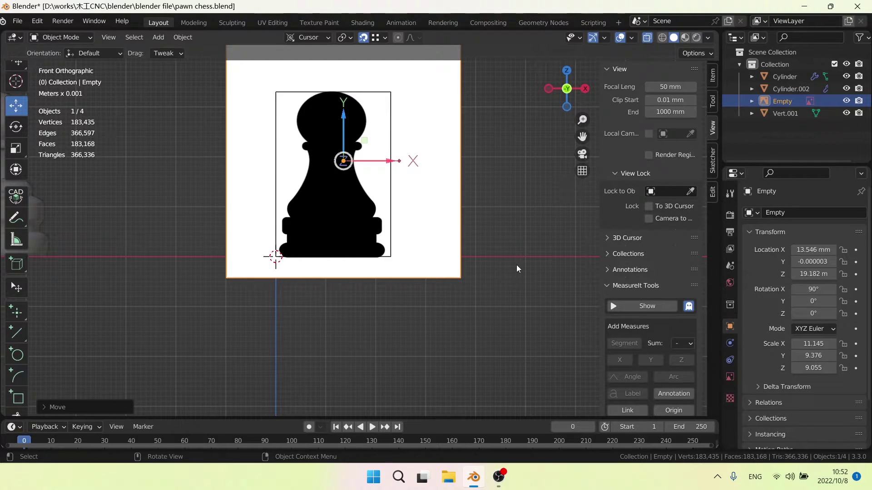
click(516, 265)
key(s)
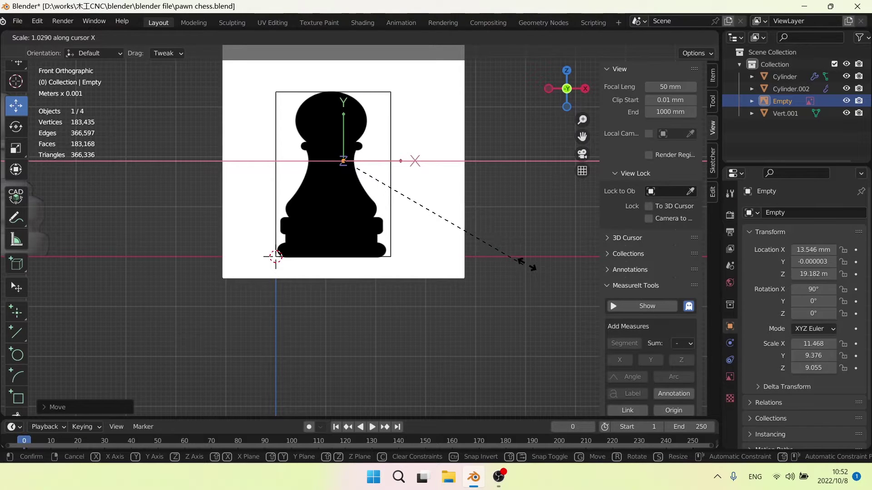
click(536, 268)
key(g)
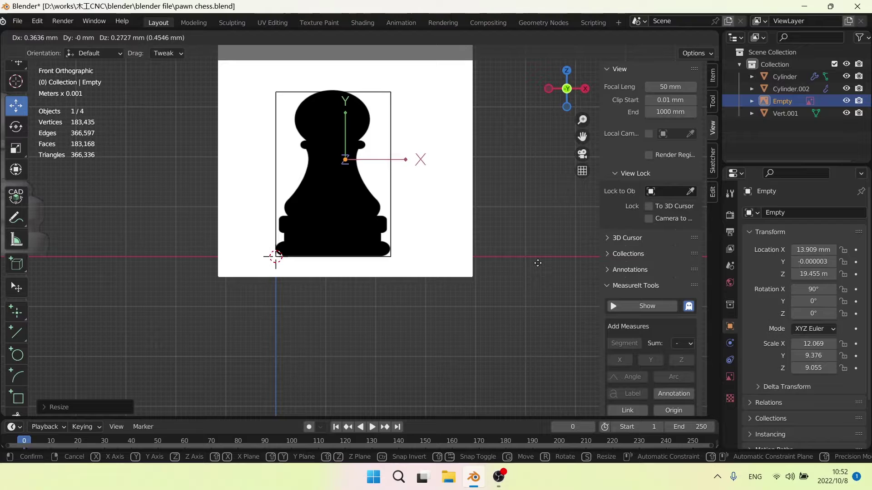
click(537, 263)
scroll(537, 264, up, 1)
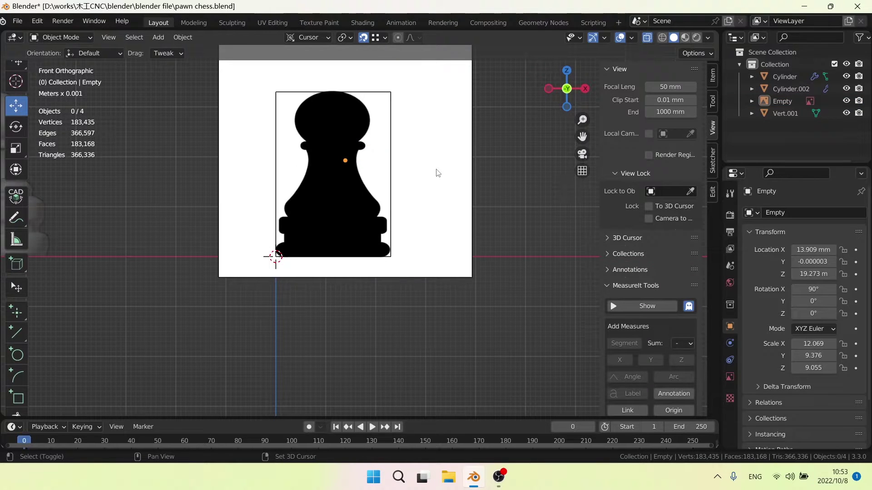
- Add a cylinder mesh and expand its Add Cylinder settings panel
key(shift+a)
mouse_move(437, 171)
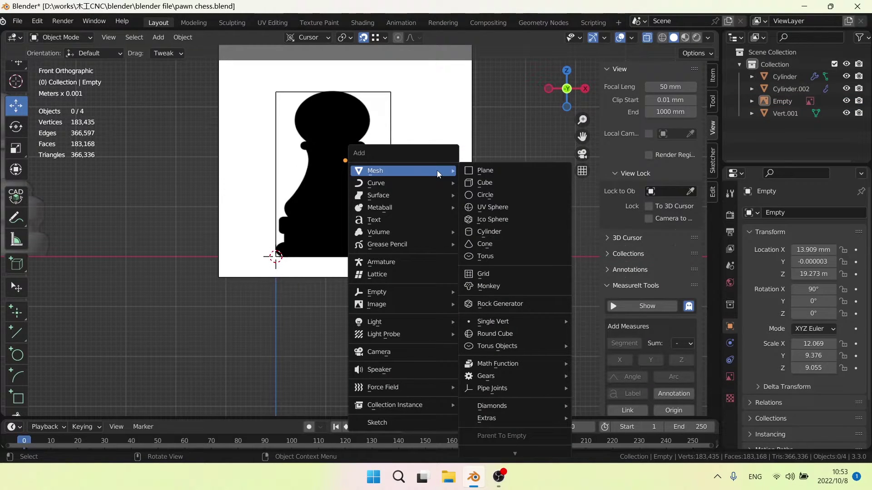
click(511, 231)
scroll(276, 256, up, 3)
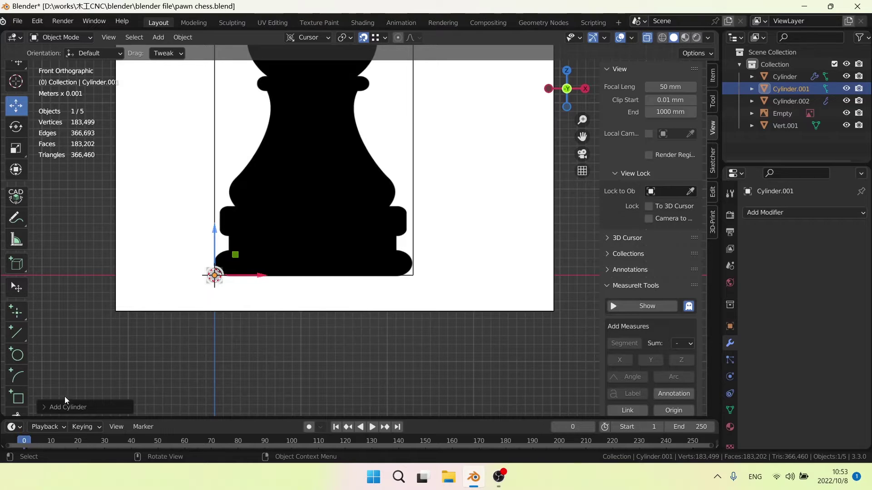
click(45, 407)
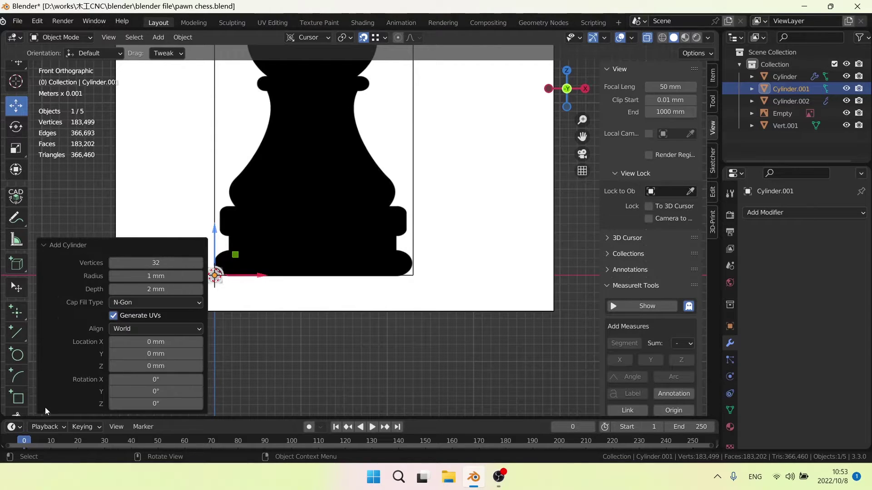
- Set the cylinder to radius 11.5 mm and depth 33 mm, and raise its vertex count
click(172, 276)
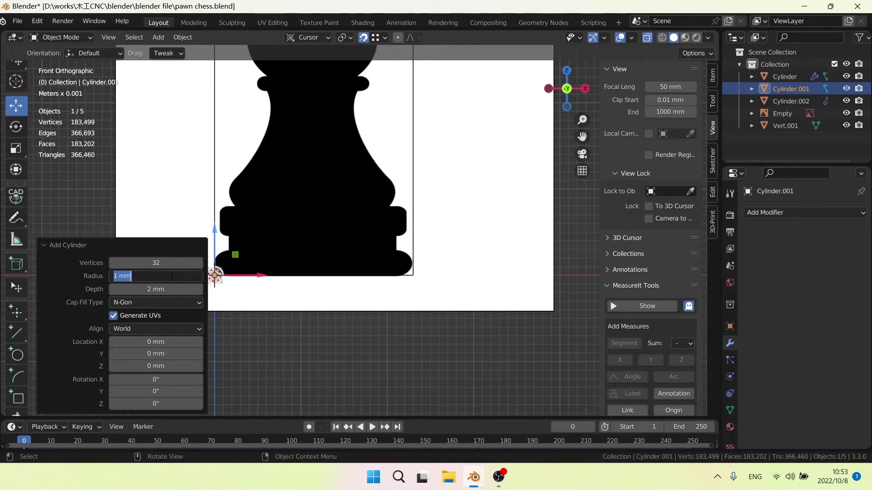
text(11.5)
key(Return)
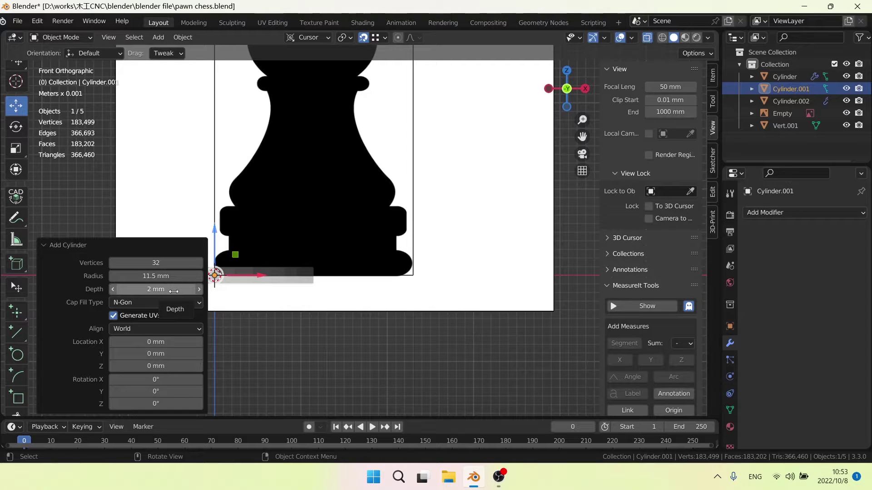
click(174, 289)
text(33)
key(Return)
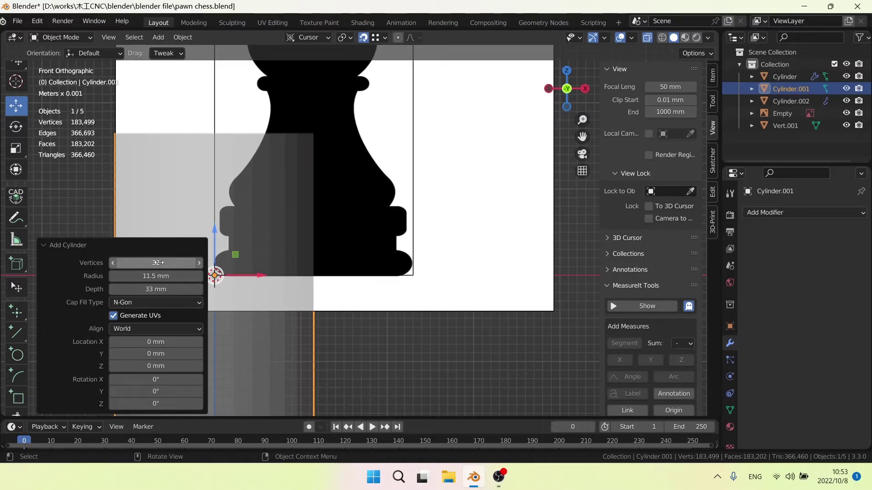
drag(158, 263, 188, 264)
- In Edit Mode, move the cylinder mesh over the pawn outline
key(Tab)
scroll(459, 326, down, 3)
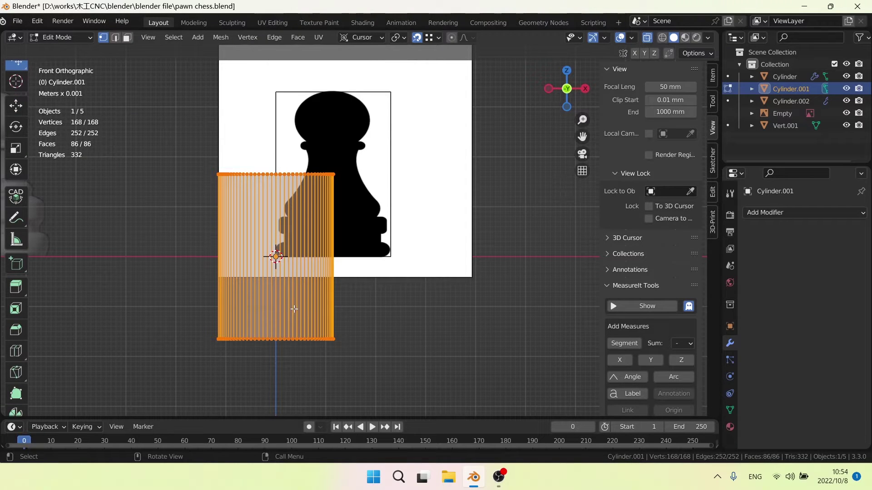
key(g)
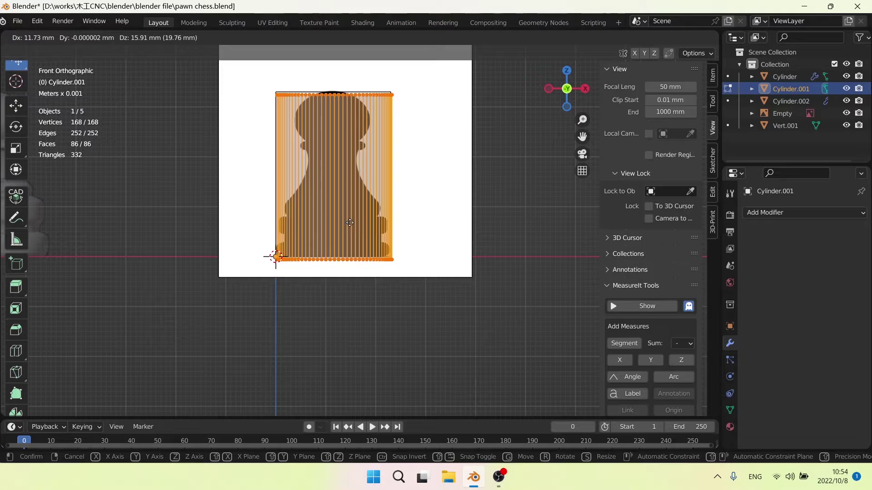
click(349, 223)
- Scale the cylinder's top ring of vertices down to about 0.21 to form a cone
click(442, 93)
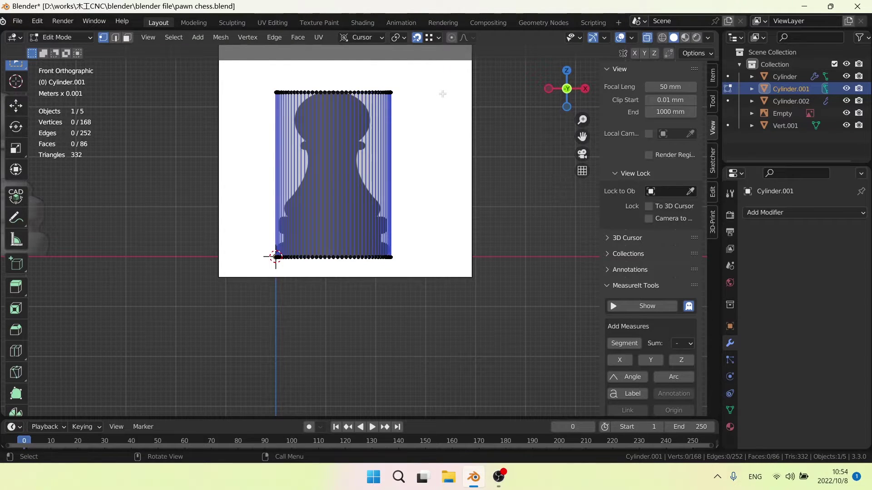
drag(449, 103, 246, 80)
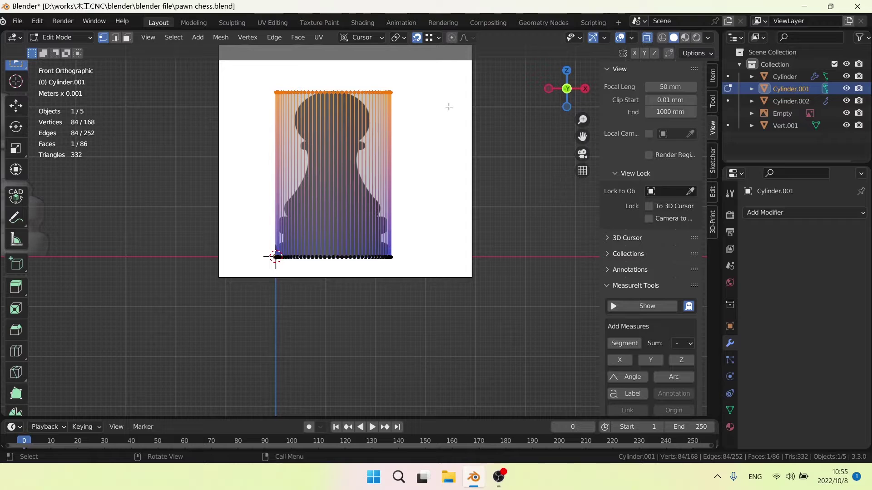
key(s)
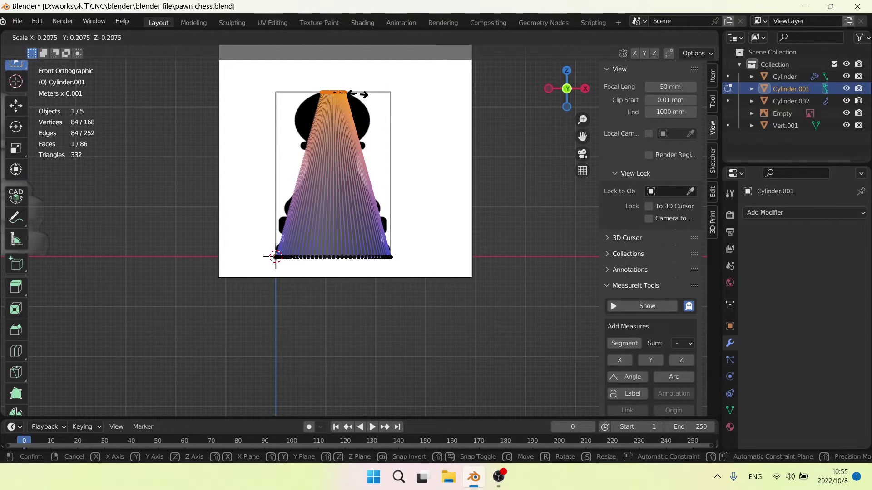
click(362, 97)
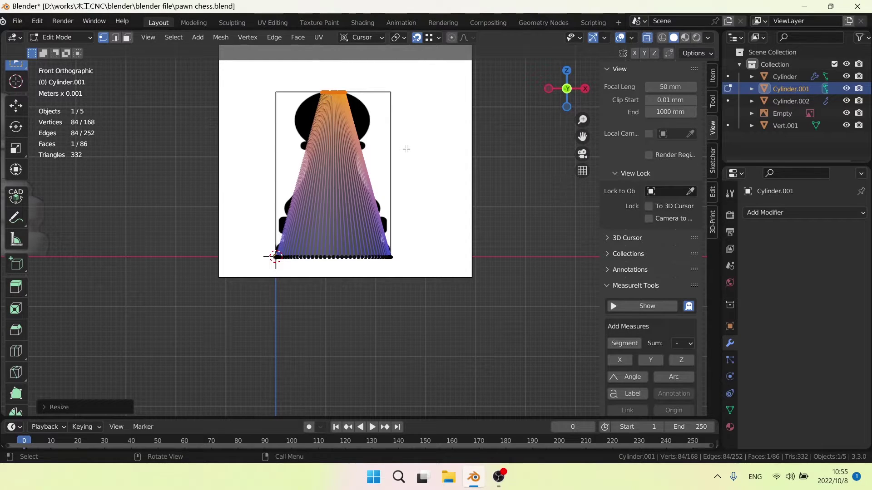
- Add four evenly spaced horizontal edge loops around the tapered cylinder
key(ctrl+r)
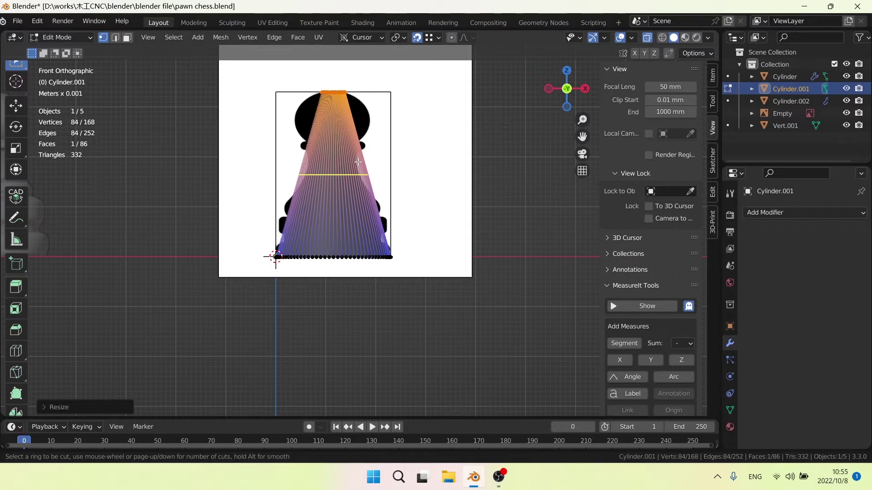
scroll(359, 162, up, 3)
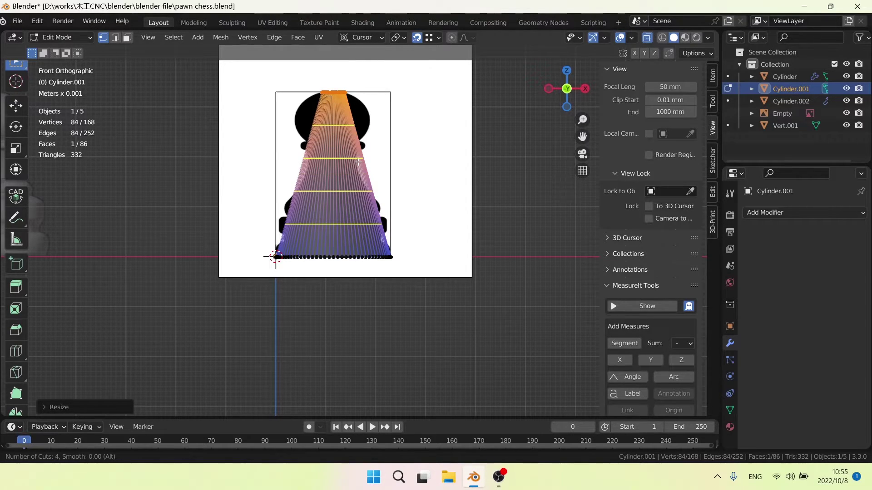
click(330, 100)
right_click(330, 100)
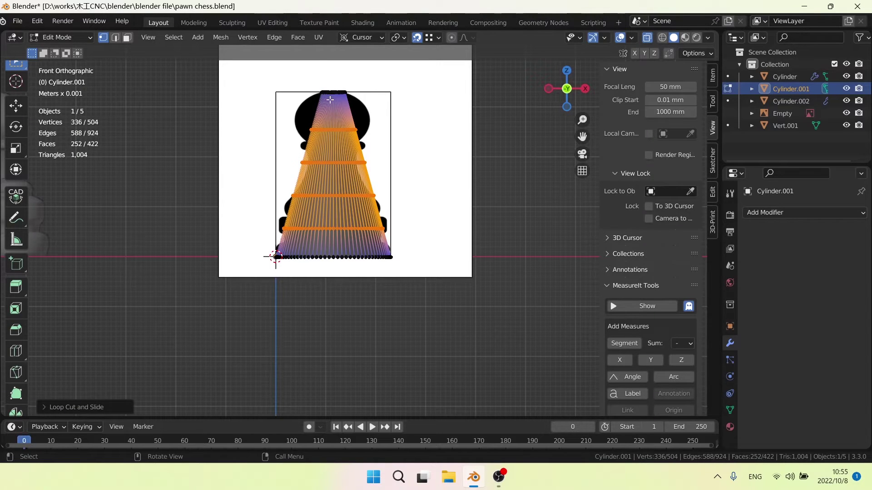
ctrl+middle_drag(318, 83, 275, 210)
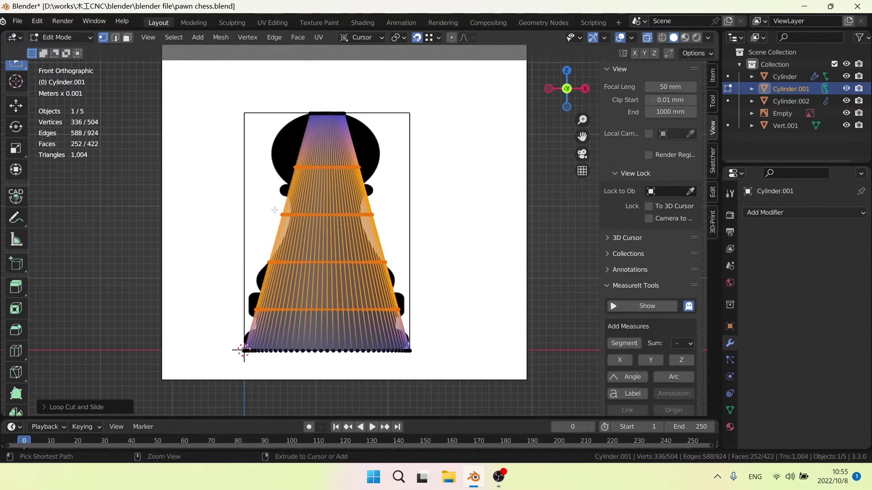
- Cut another loop near the top and lower the ring below it about 2.27 mm along Z
key(ctrl+r)
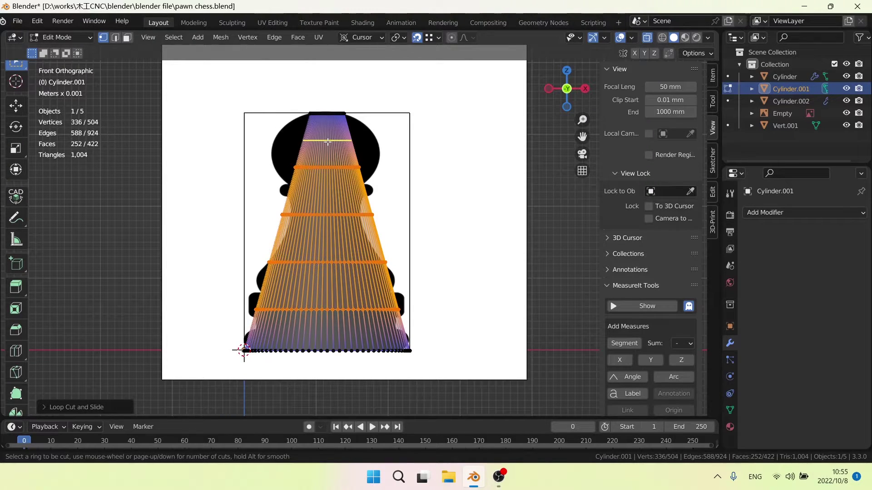
click(328, 142)
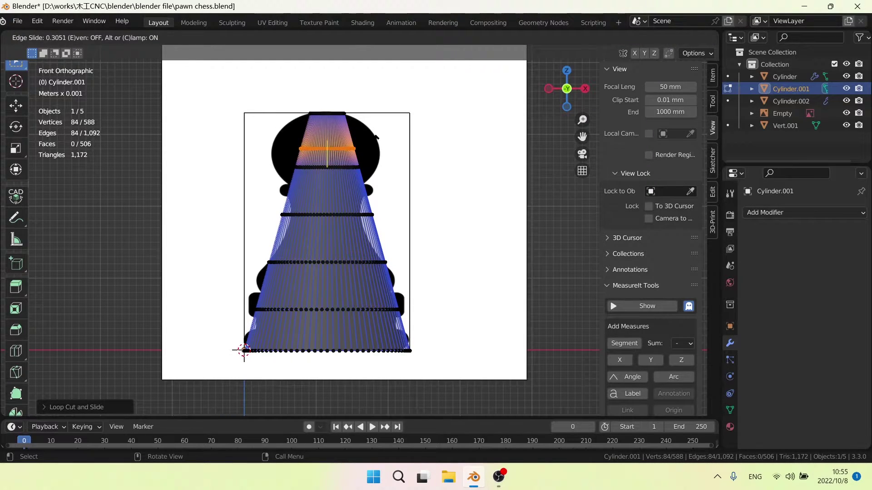
click(375, 144)
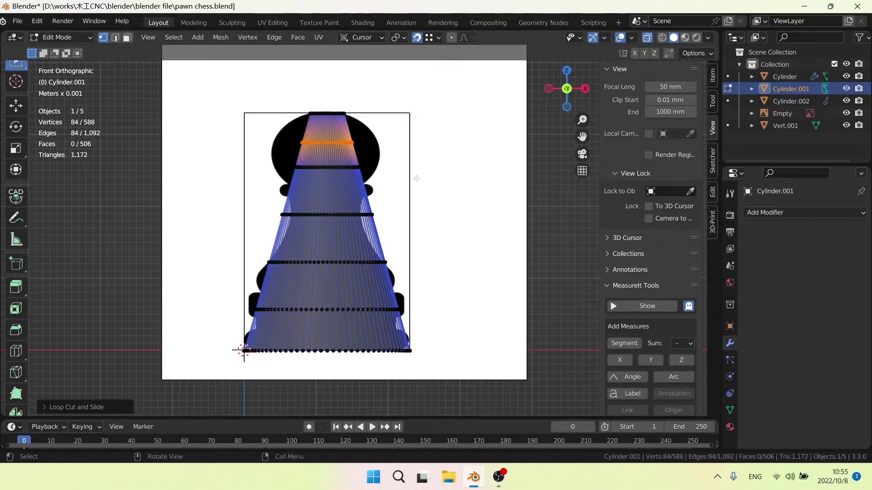
drag(414, 178, 248, 158)
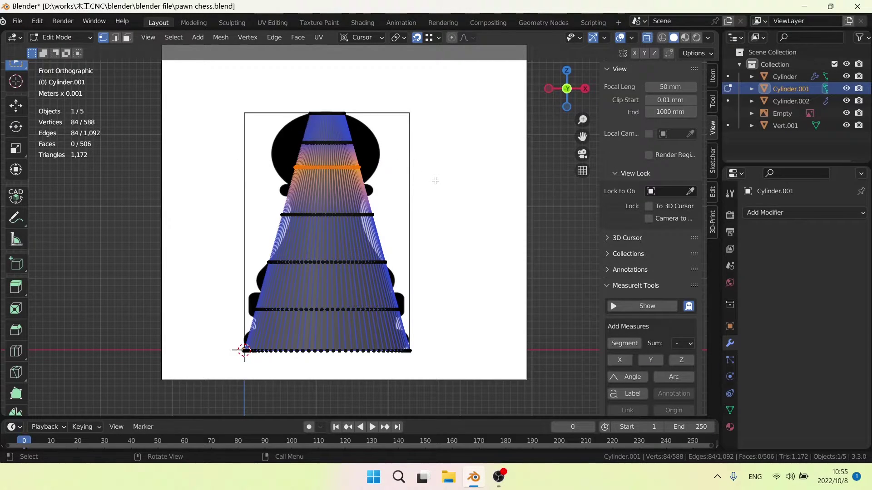
key(g)
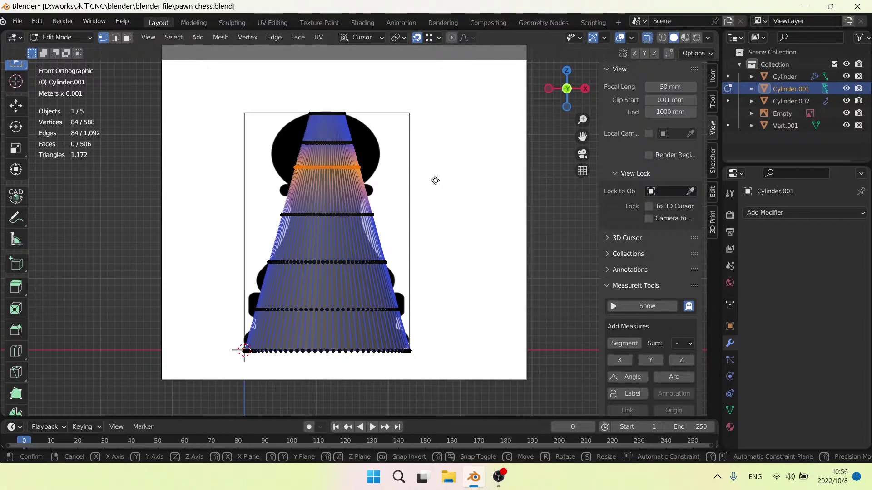
key(z)
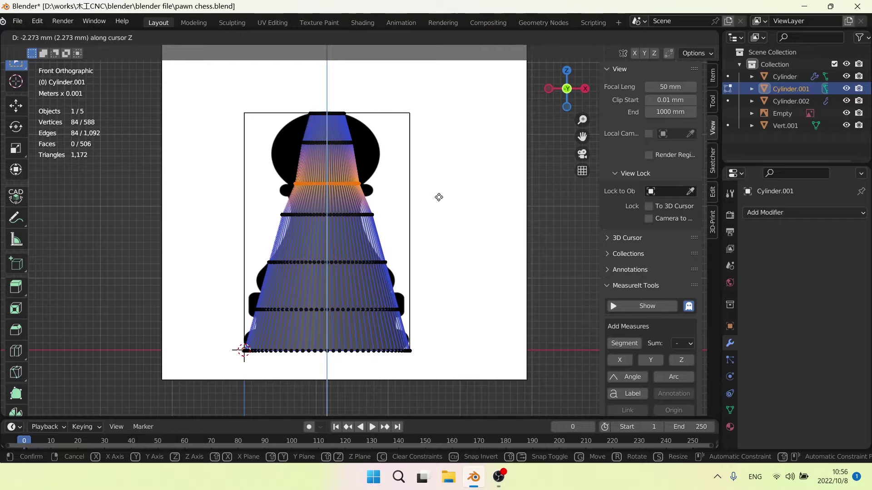
click(438, 196)
- Frame the head area and scale the upper edge loop outward
scroll(395, 147, up, 3)
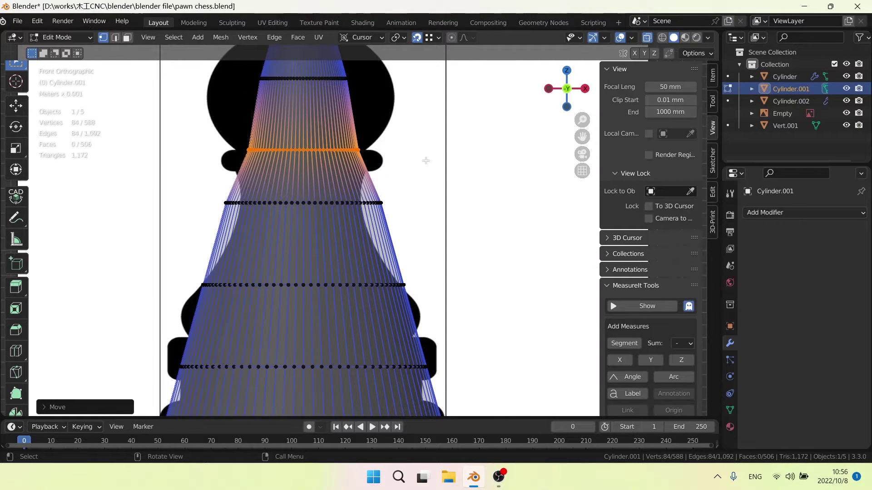
shift+middle_drag(420, 156, 424, 236)
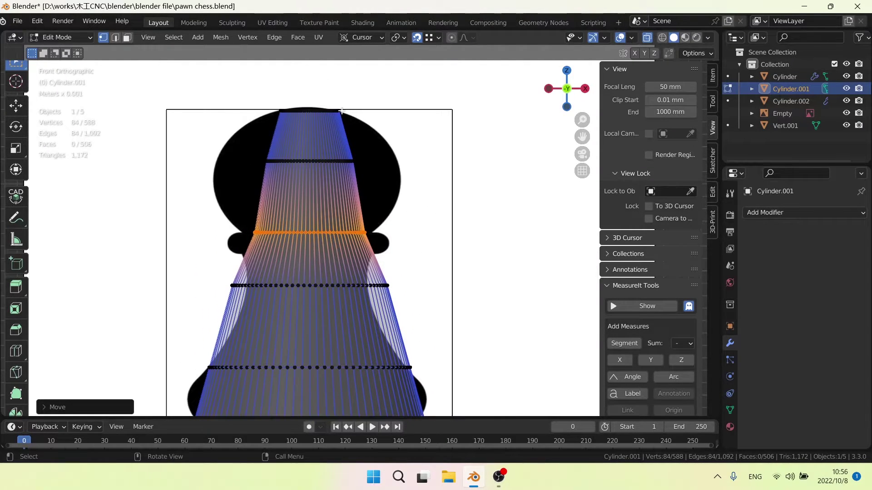
scroll(347, 110, up, 2)
shift+middle_drag(347, 110, 407, 177)
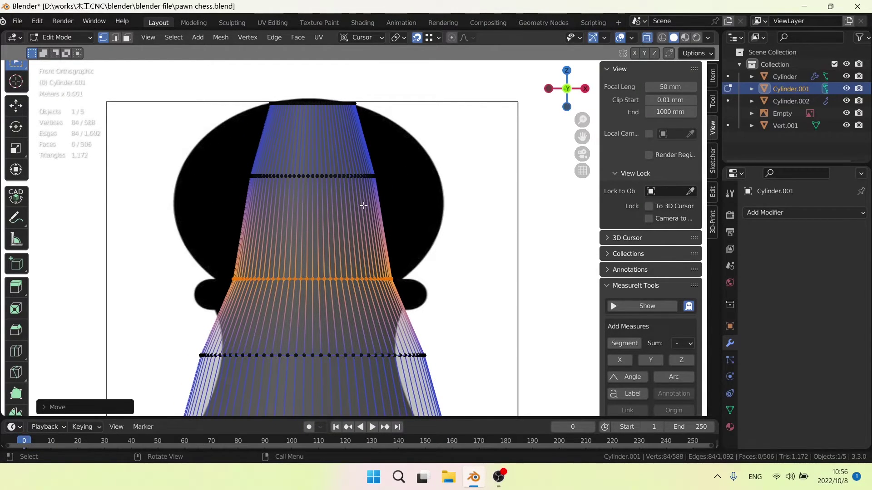
drag(463, 203, 216, 159)
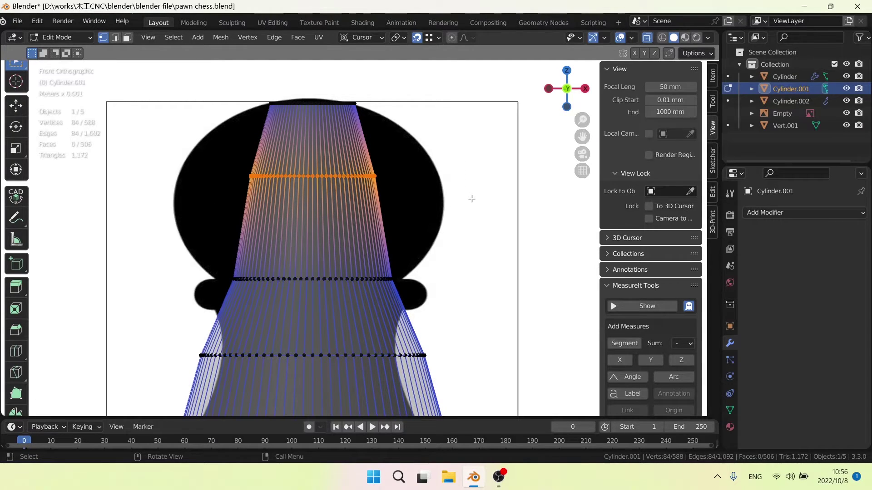
key(s)
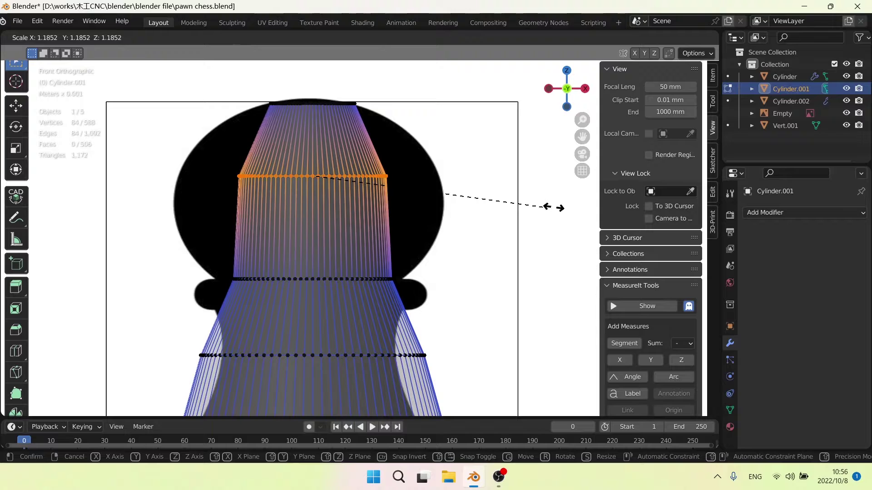
scroll(411, 201, down, 1)
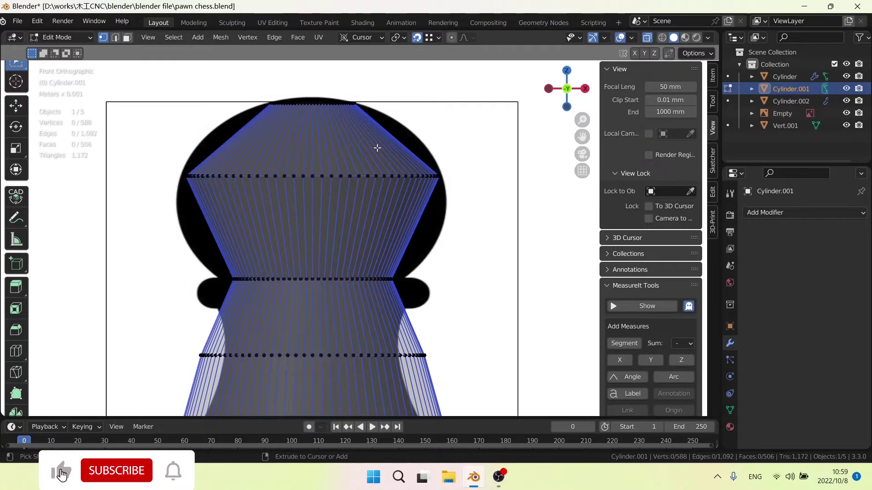
- Add three loop cuts near the top of the mesh
key(ctrl+r)
scroll(377, 148, up, 2)
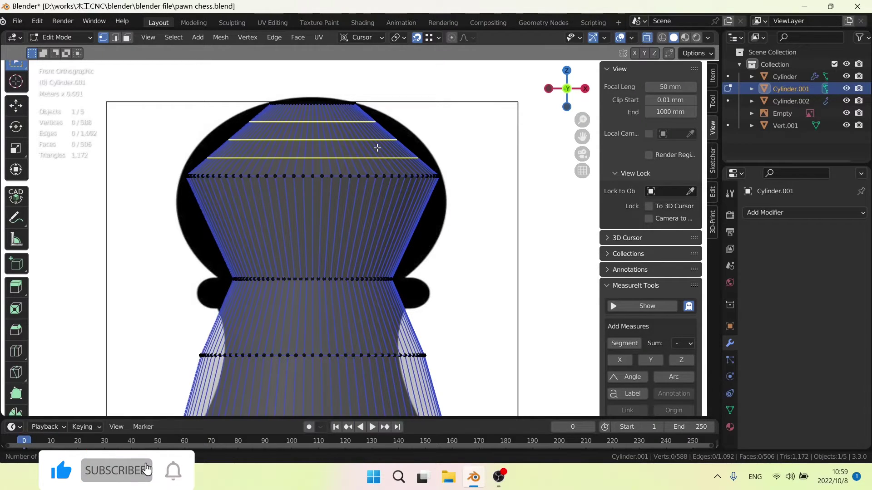
click(377, 147)
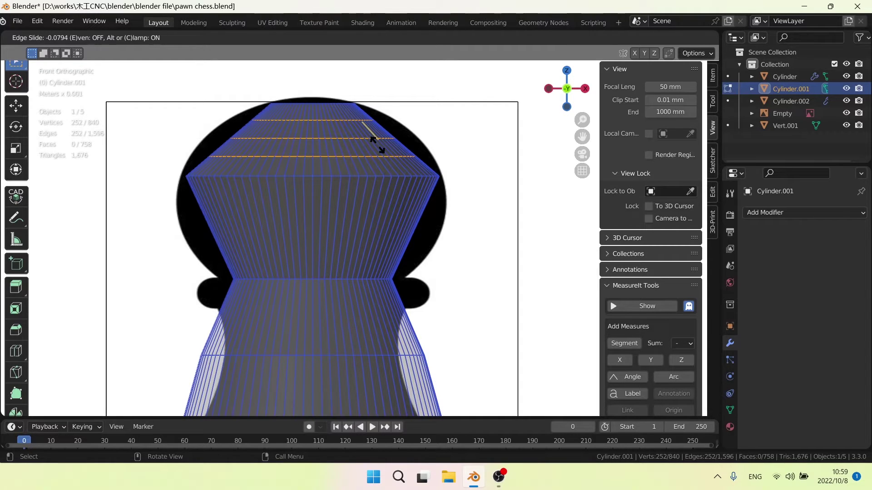
click(379, 139)
click(485, 143)
- Widen the top loops to the round head outline, enlarging one about 1.13×
drag(312, 130, 483, 143)
key(s)
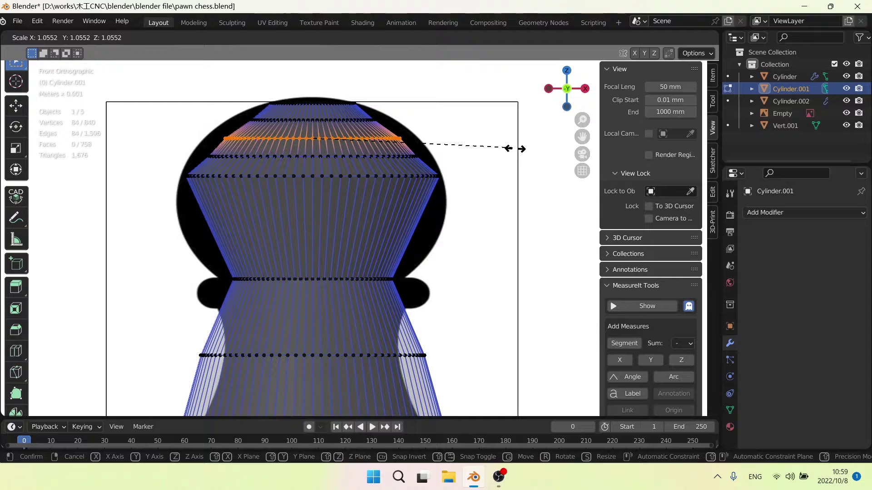
click(554, 157)
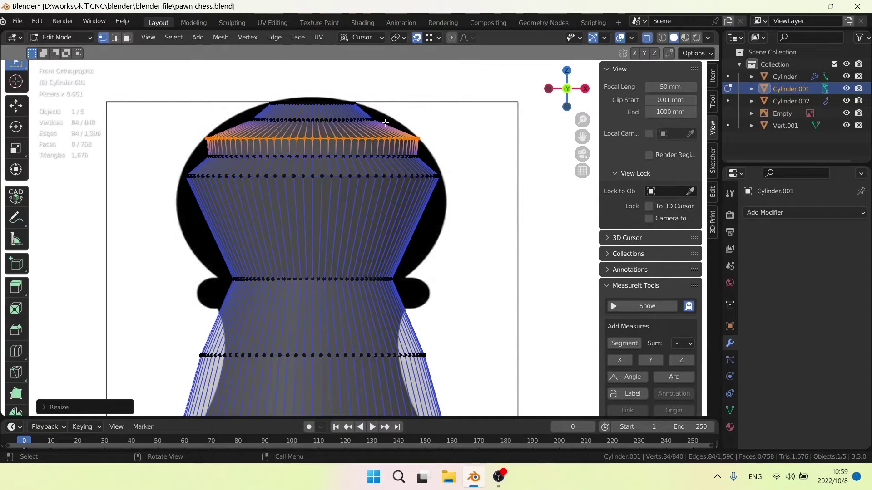
drag(425, 127, 225, 109)
key(s)
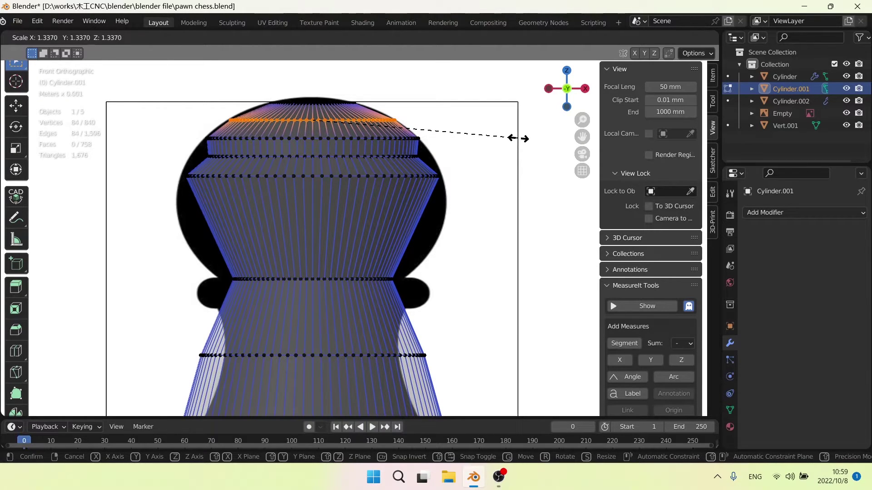
click(519, 139)
drag(467, 144, 175, 166)
key(s)
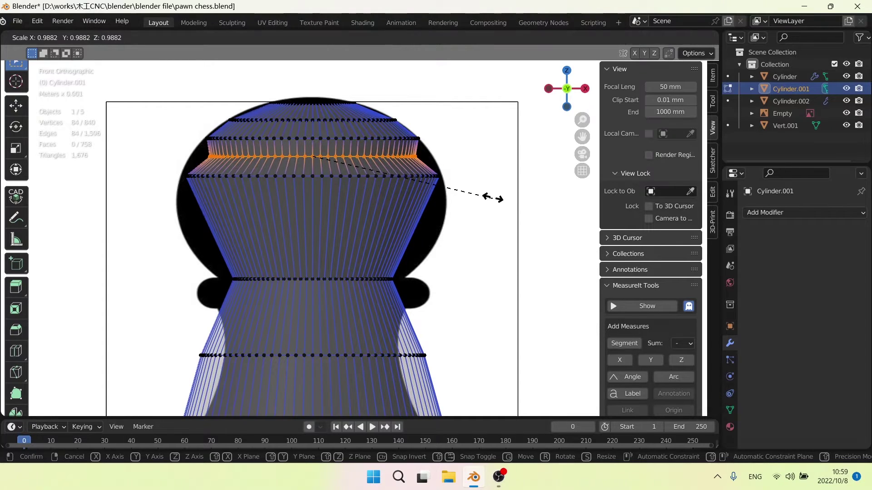
- Add three new edge loops across the lower head of the pawn
click(519, 198)
scroll(335, 234, down, 1)
key(ctrl+r)
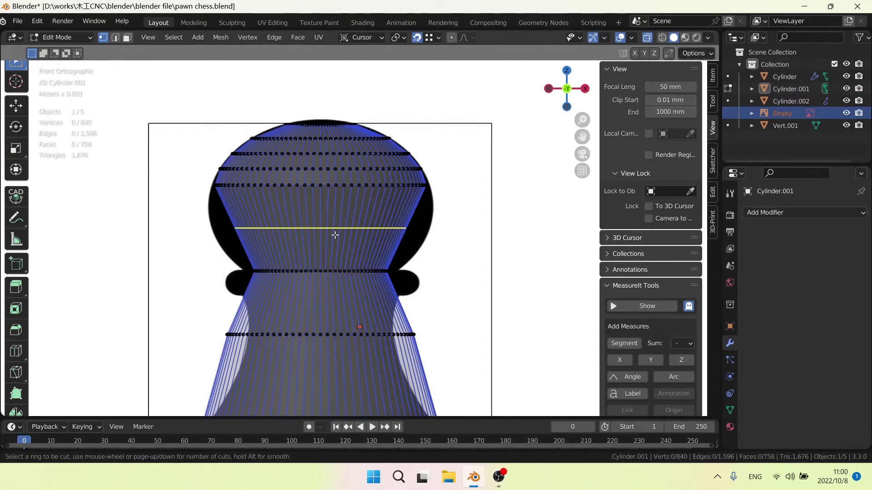
scroll(335, 234, up, 2)
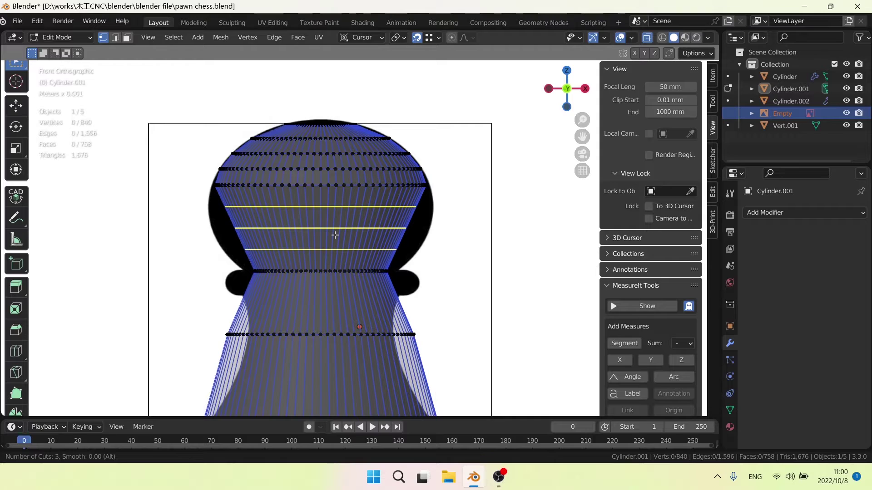
click(335, 235)
click(336, 235)
- Scale the middle and lower head loops outward to fill the round head outline
drag(477, 218, 182, 195)
key(s)
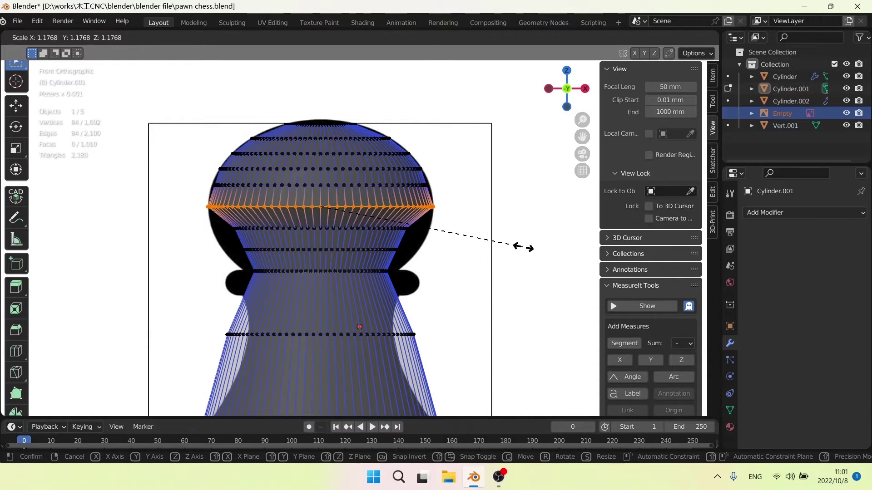
click(524, 247)
alt+click(422, 228)
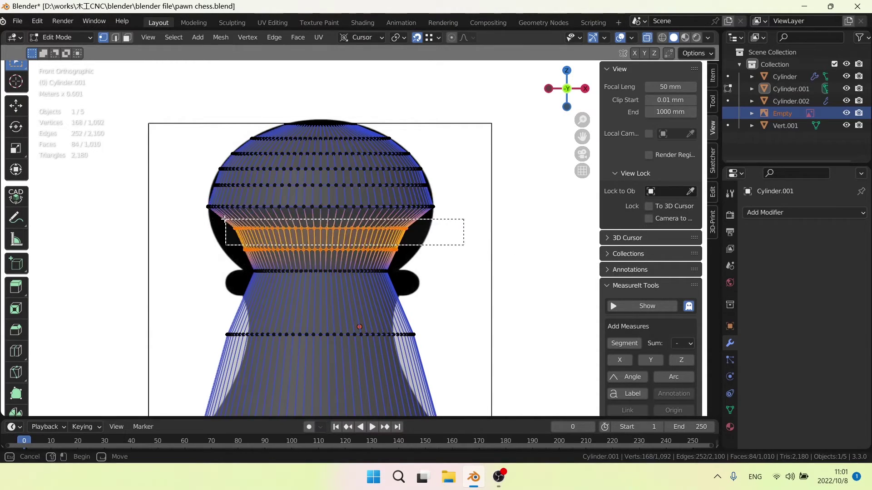
key(s)
click(539, 258)
key(s)
click(592, 282)
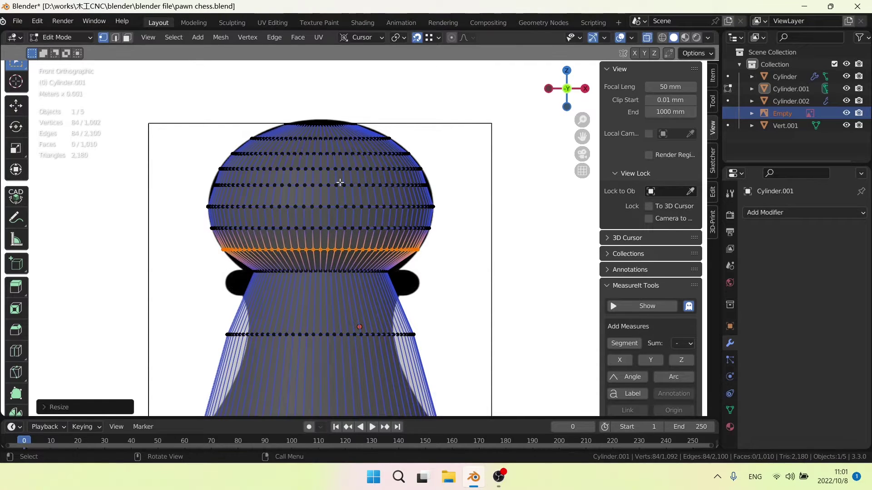
- Enlarge the next loop down and the neck loop to match the reference
alt+click(429, 185)
key(s)
click(488, 199)
alt+click(400, 271)
key(s)
click(480, 281)
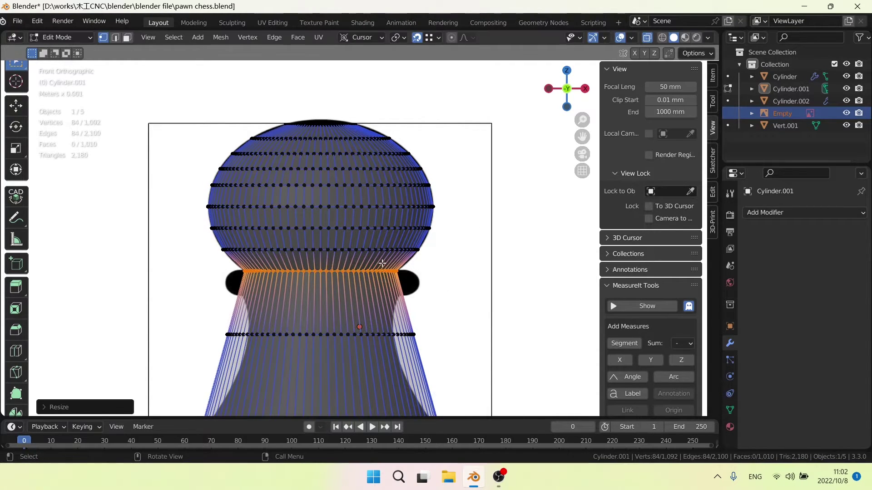
- Cut a collar loop below the head, raise it along Z, and scale it wider
key(ctrl+r)
click(355, 262)
key(s)
click(471, 267)
click(401, 301)
key(g)
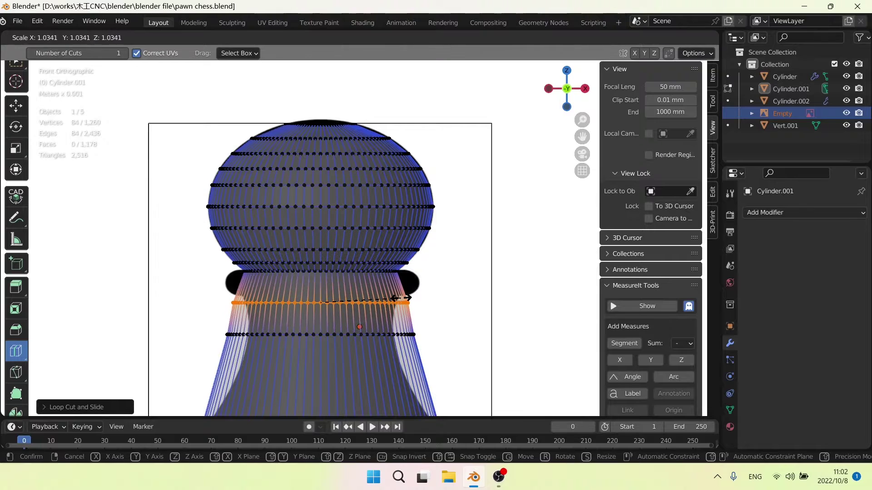
key(z)
click(401, 290)
key(s)
click(459, 288)
- Add another collar loop, scale it, and select the neck edge loop
key(e)
click(459, 291)
key(s)
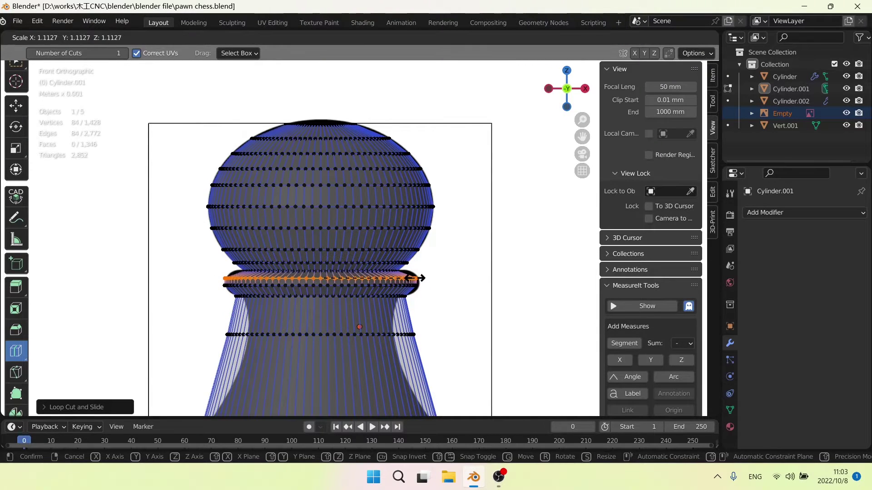
click(456, 318)
scroll(456, 335, down, 1)
alt+click(405, 317)
- Shrink the neck loop inward
key(s)
click(434, 321)
scroll(451, 196, down, 1)
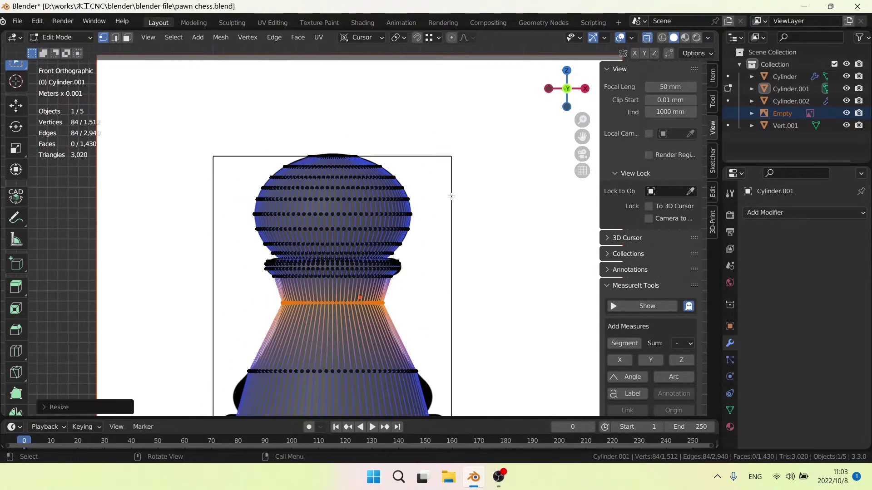
scroll(451, 196, down, 3)
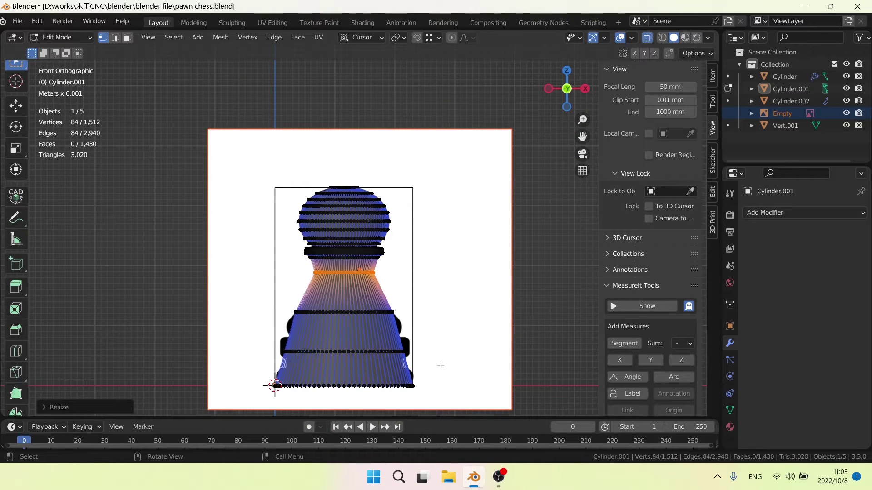
scroll(396, 392, up, 6)
- Cut new edge loops across the pawn's lower body and adjust their size
key(ctrl+r)
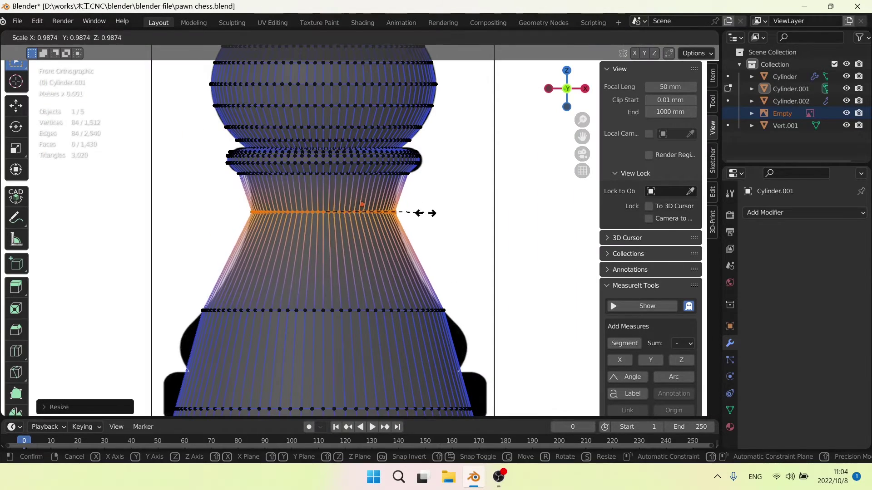
click(368, 197)
key(g)
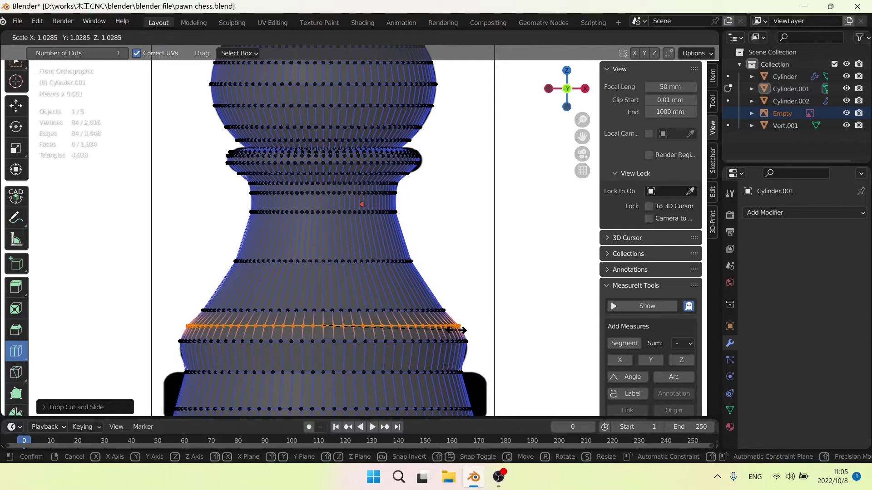
click(397, 318)
scroll(318, 272, down, 3)
click(16, 351)
scroll(341, 295, up, 3)
click(522, 282)
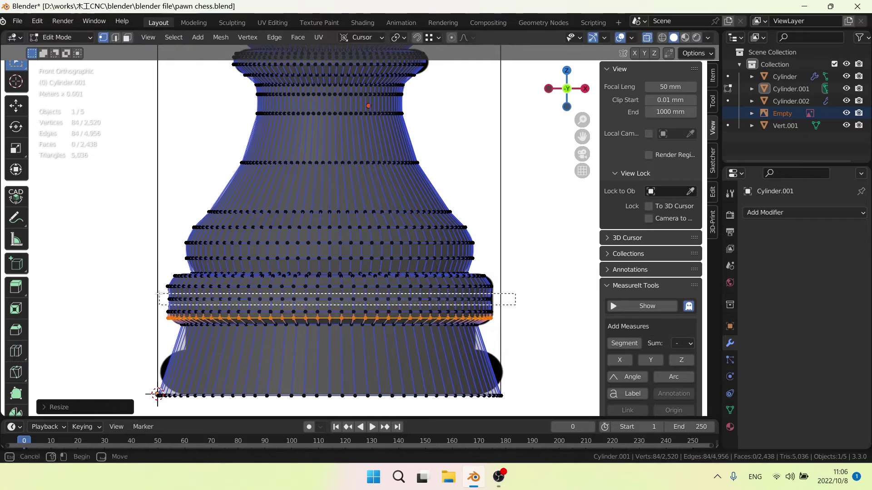
- Cut and slide extra loops down the lower body to near the base
drag(500, 304, 341, 350)
scroll(470, 354, down, 1)
drag(471, 354, 472, 360)
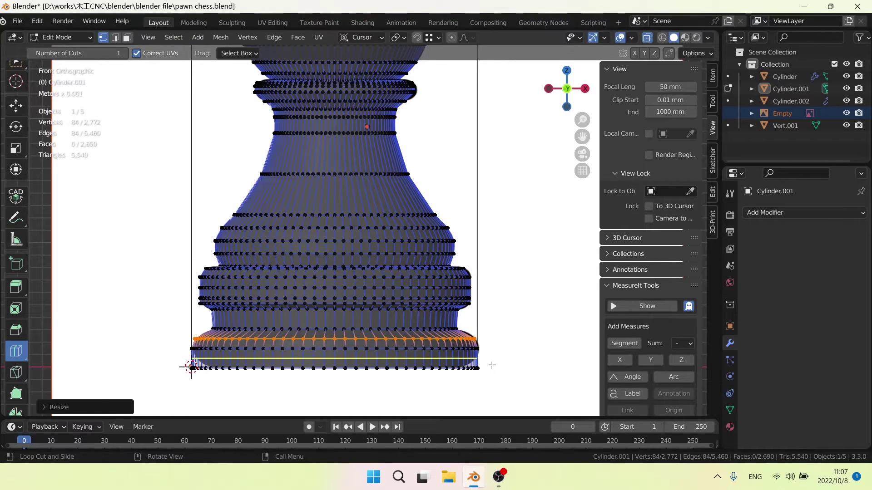
key(w)
key(s)
key(Escape)
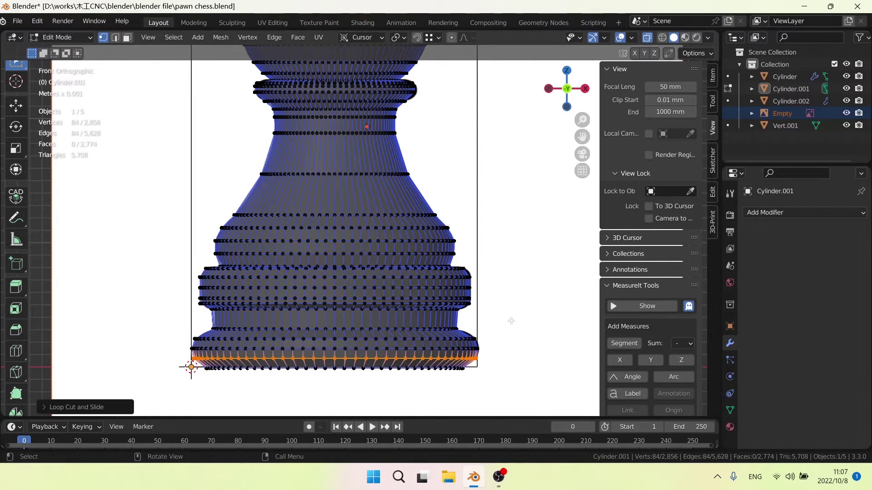
scroll(511, 321, down, 2)
scroll(512, 322, down, 1)
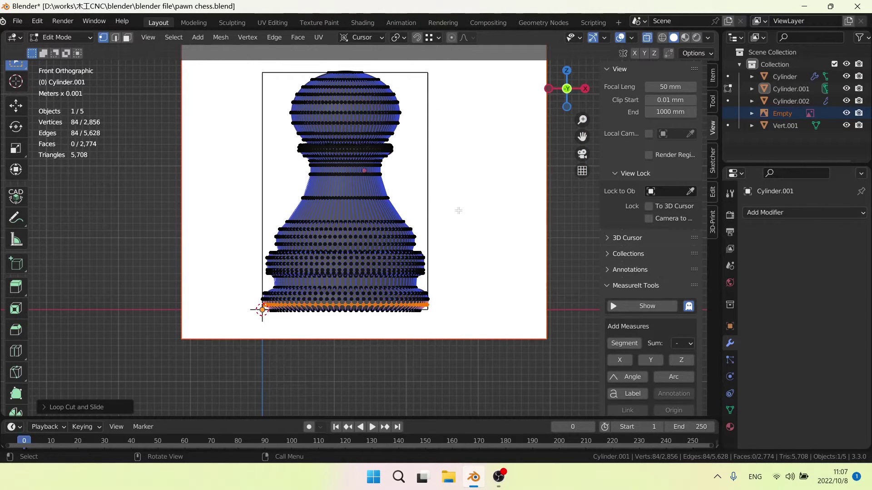
- Turn off X-Ray, return to Object Mode, and add Subdivision Surface with viewport 3, render 4
click(648, 36)
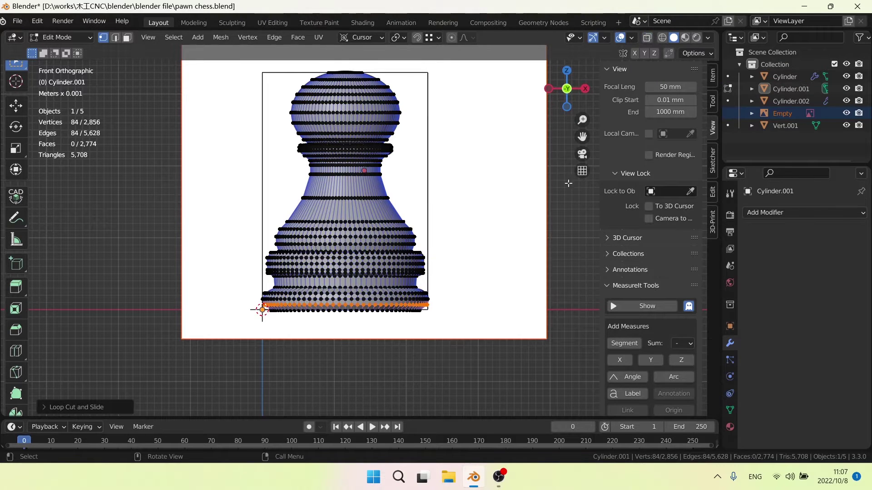
key(Tab)
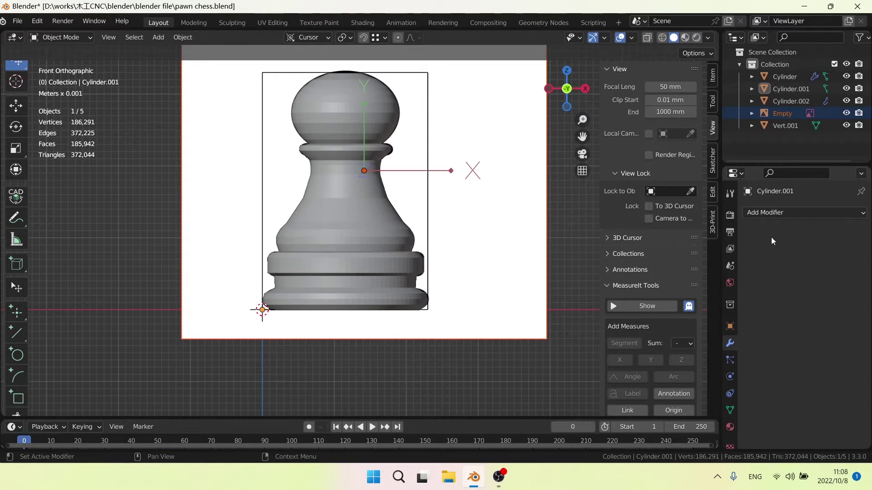
click(784, 212)
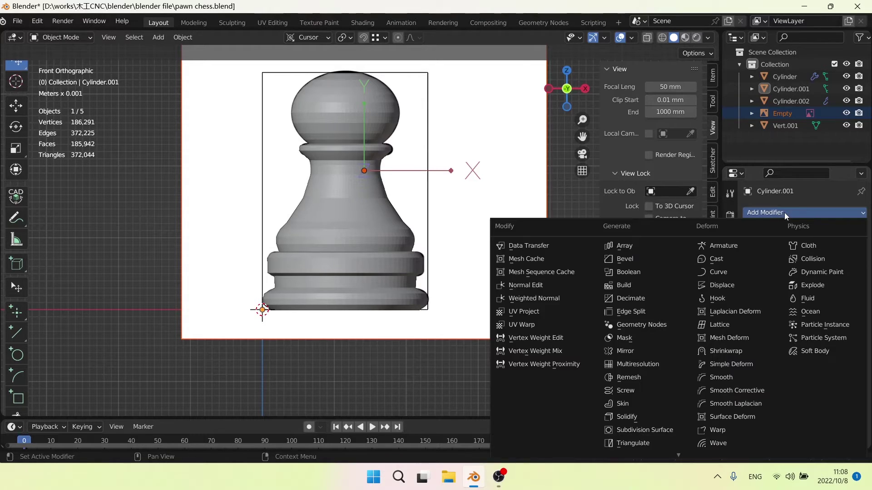
click(639, 432)
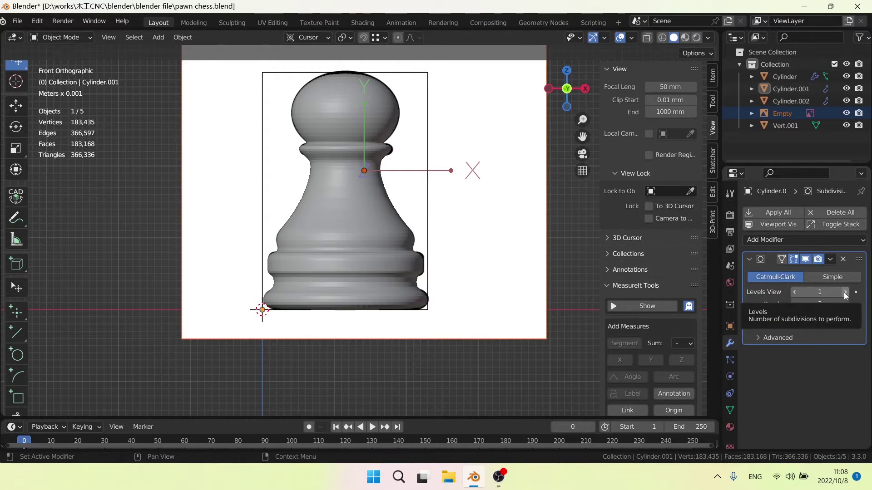
click(846, 292)
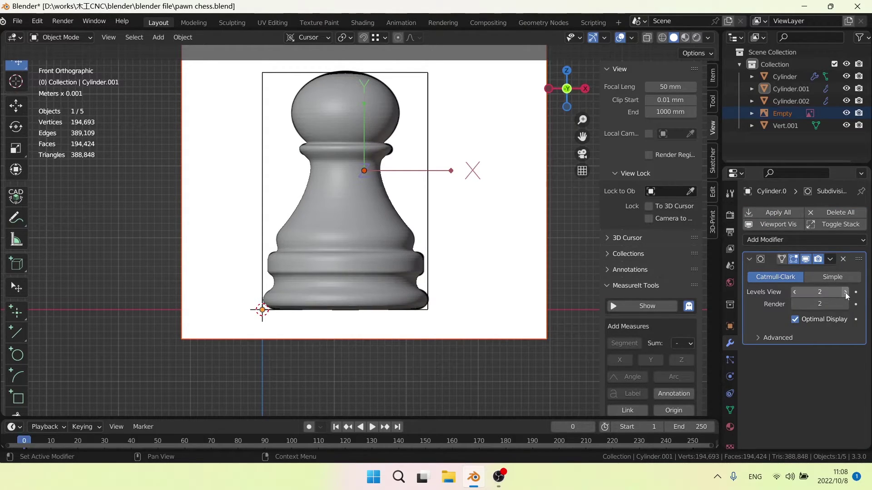
click(845, 292)
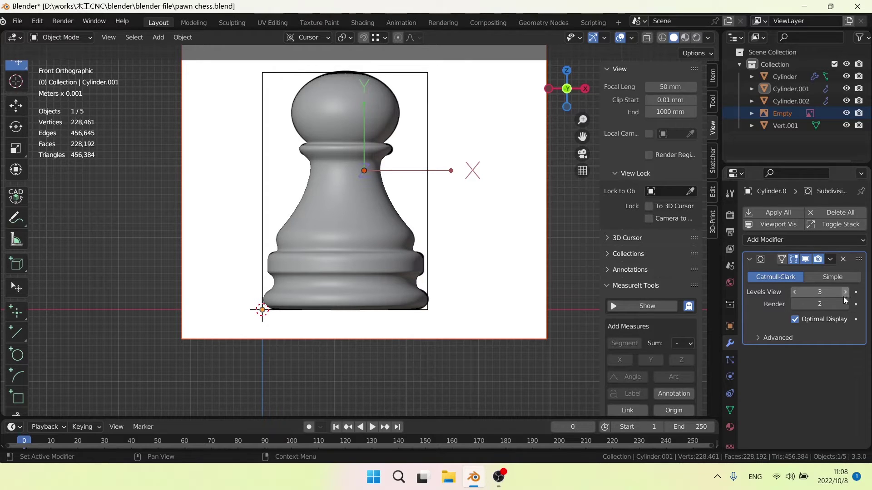
click(846, 305)
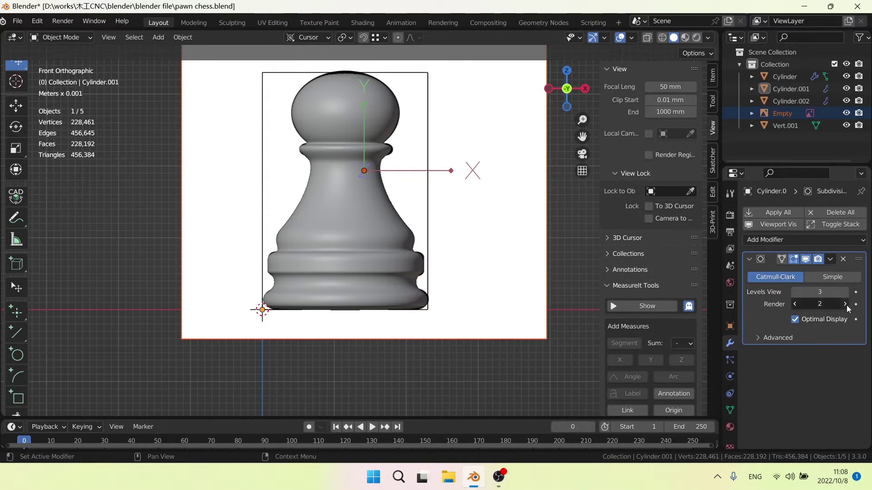
click(847, 305)
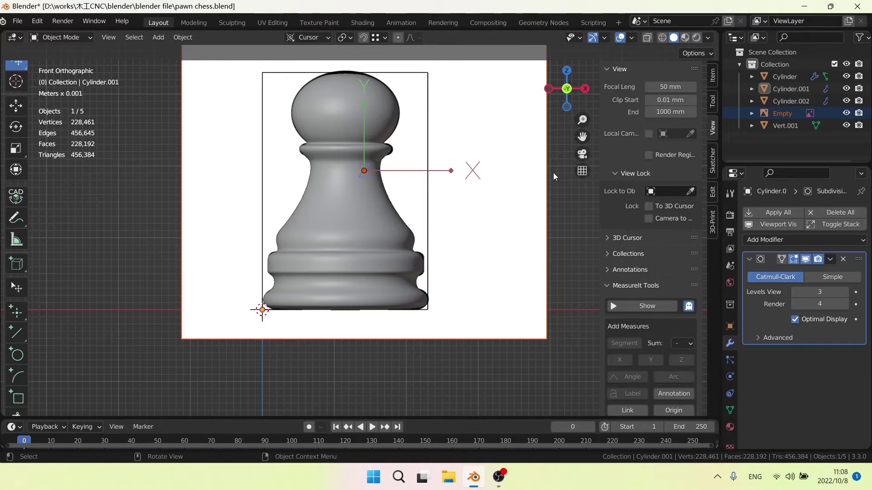
middle_drag(553, 172, 432, 136)
scroll(368, 228, down, 1)
click(363, 215)
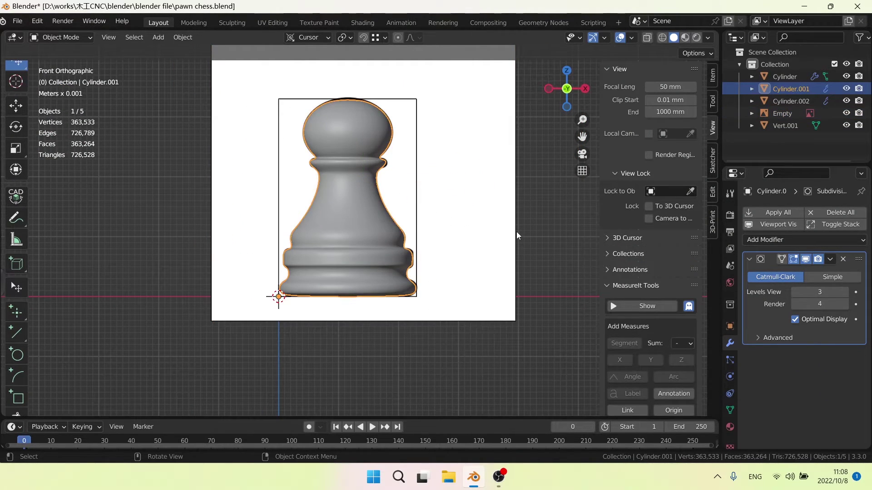
scroll(522, 233, down, 5)
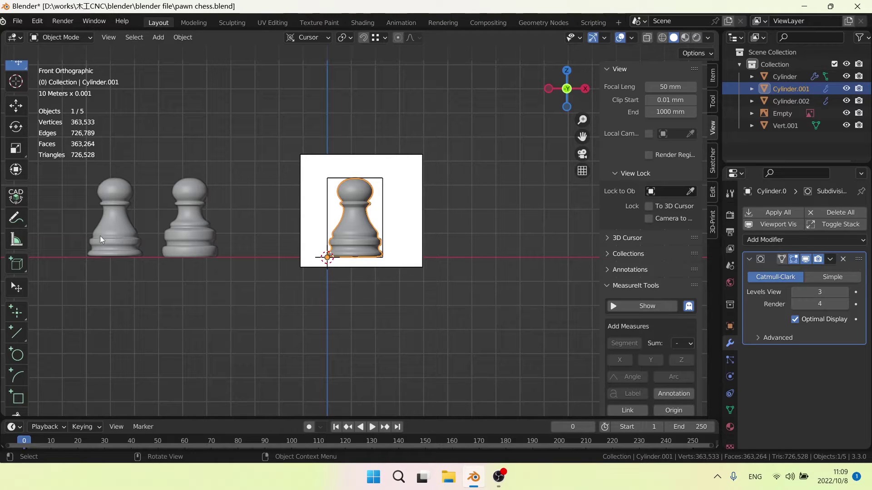
click(111, 226)
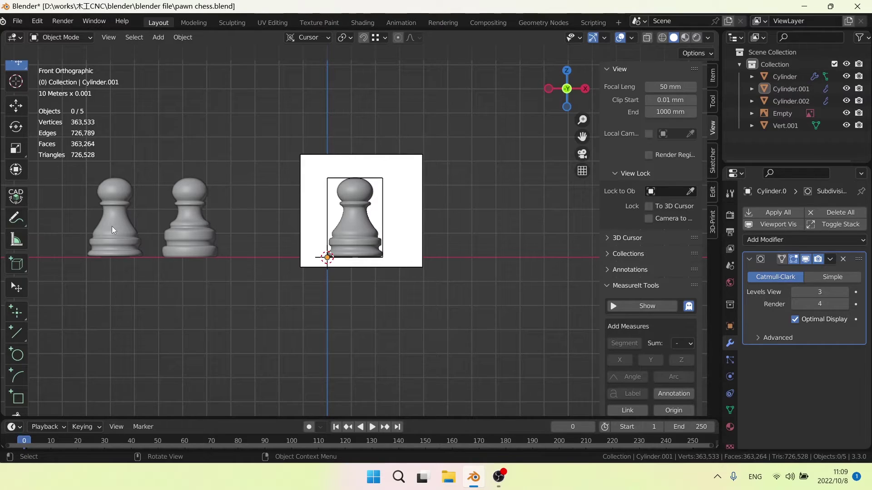
click(113, 231)
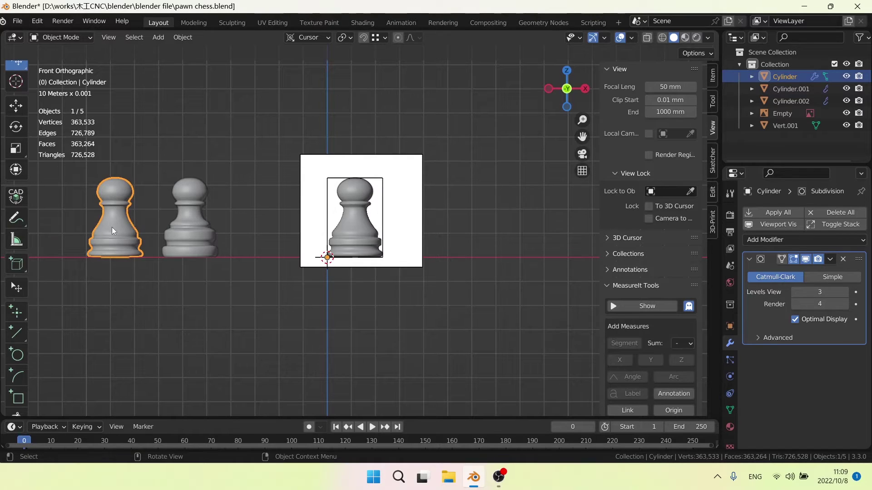
click(194, 233)
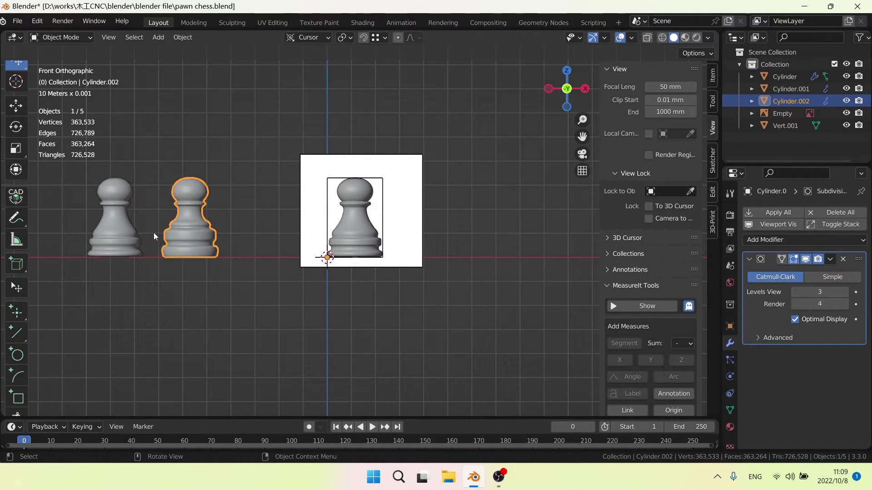
scroll(121, 223, up, 6)
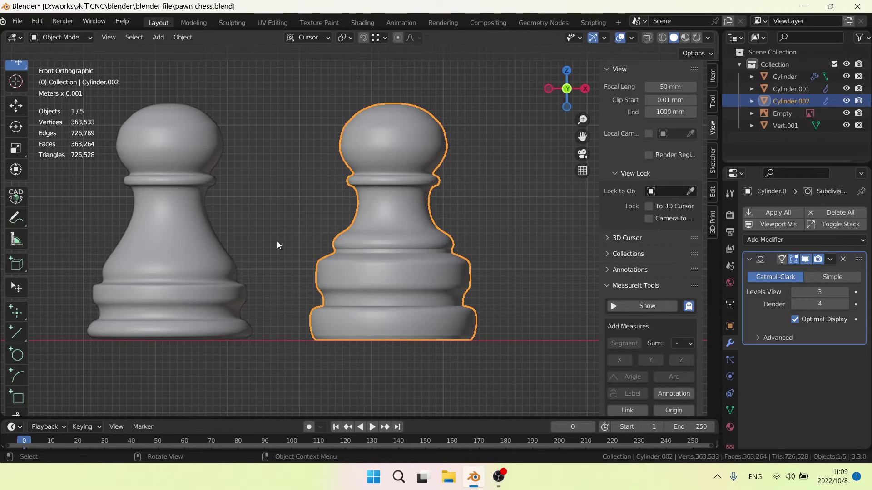
click(280, 244)
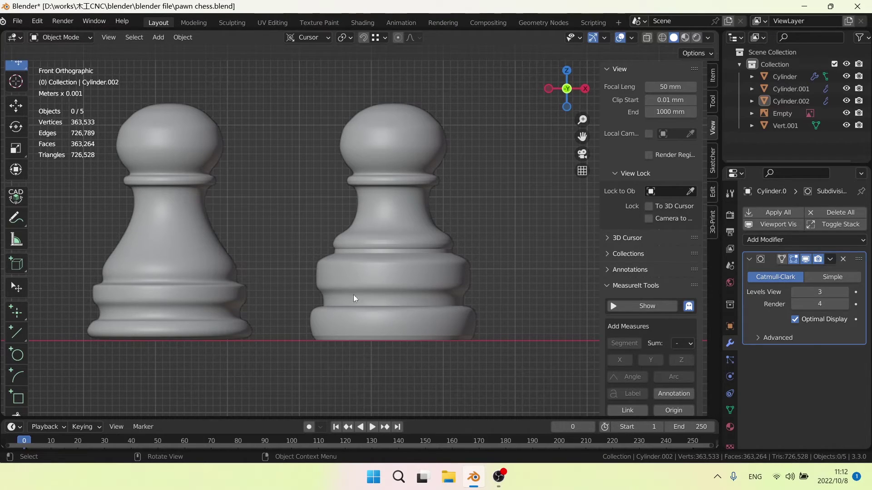
scroll(413, 243, down, 6)
shift+middle_drag(413, 243, 337, 250)
scroll(317, 230, up, 7)
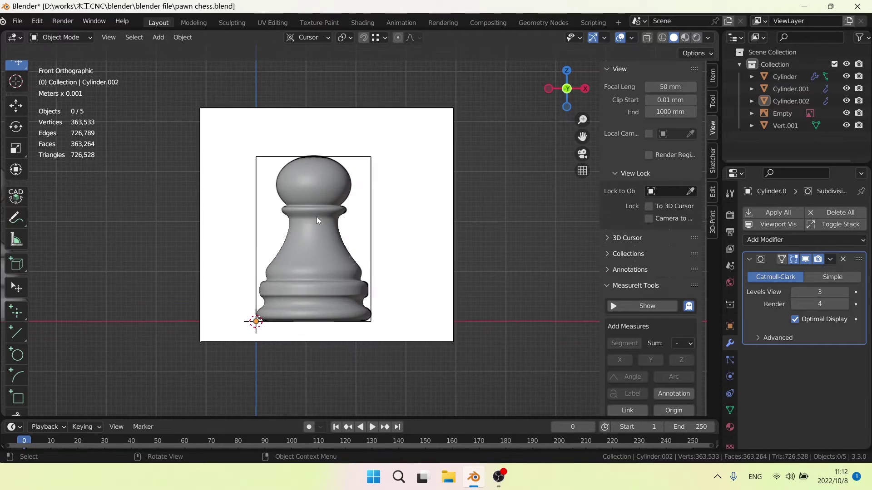
- Edit the pawn with the reference hidden and X-Ray on, raising the lower-body vertices along Z
scroll(297, 268, down, 1)
click(276, 298)
key(Tab)
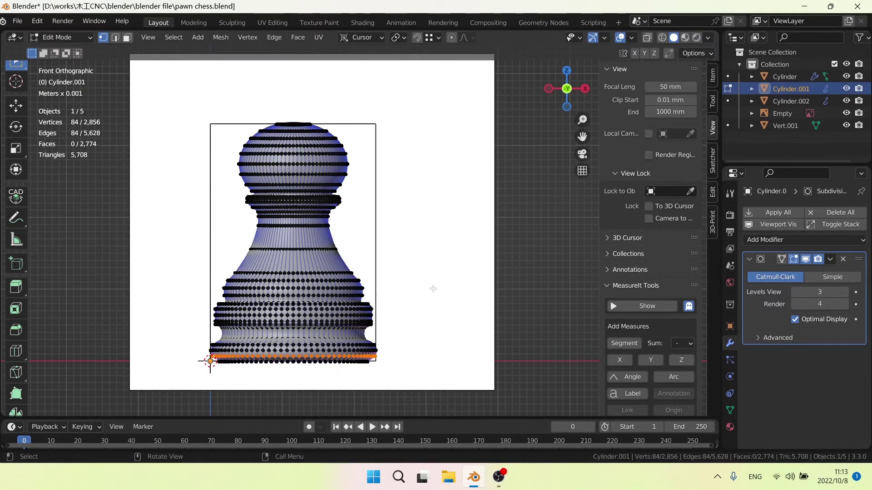
click(846, 113)
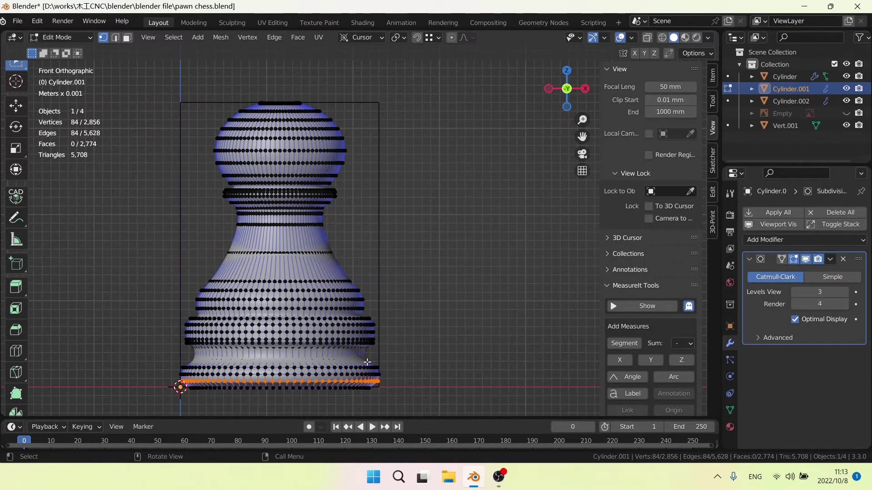
key(alt+a)
key(alt+z)
drag(432, 348, 164, 260)
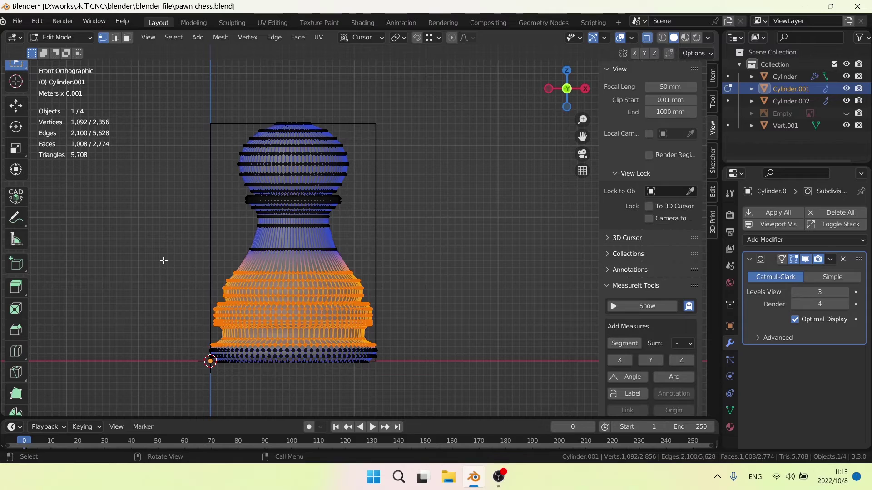
key(g)
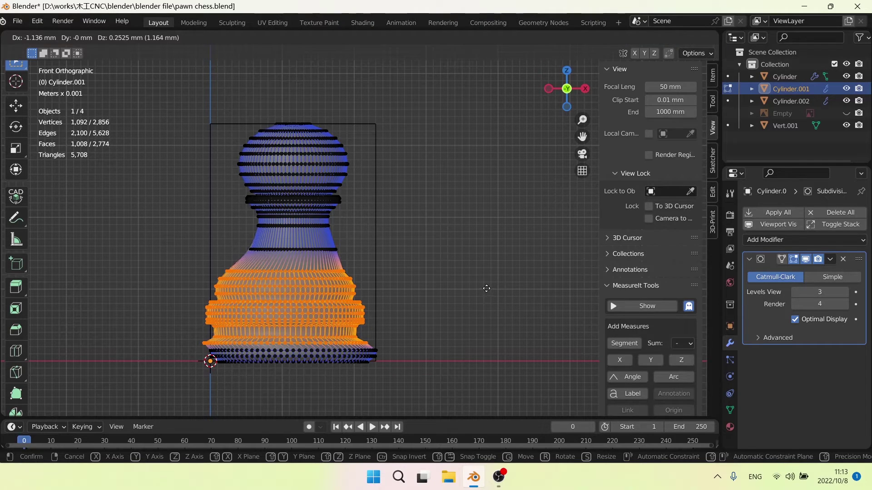
key(z)
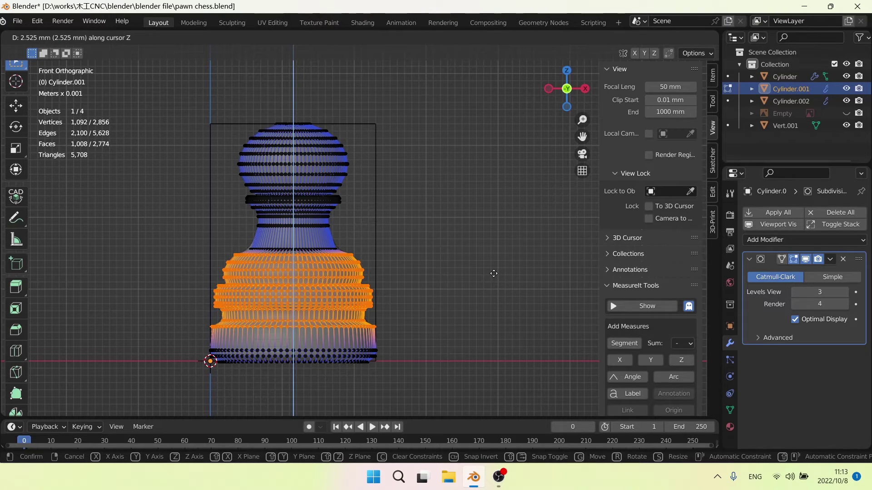
click(493, 274)
- Reselect a band of lower-body edge loops and move it up about 0.947 mm
click(481, 295)
scroll(483, 295, down, 3)
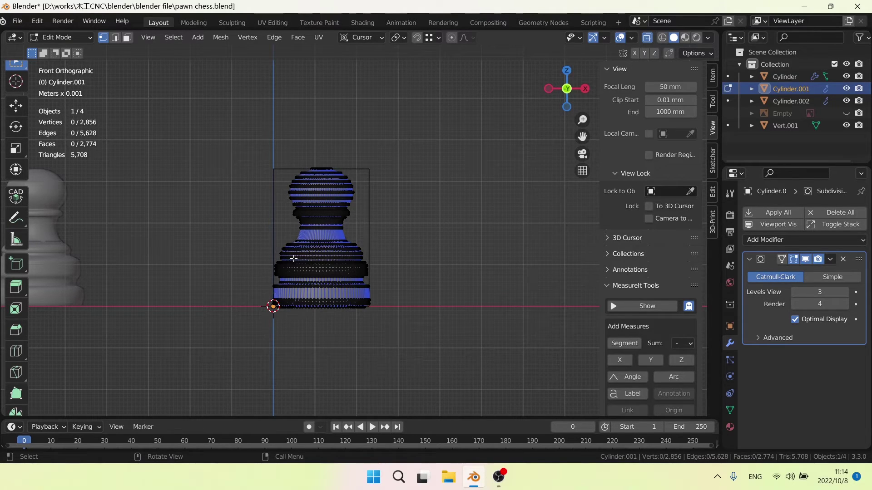
scroll(294, 259, up, 2)
scroll(362, 282, up, 2)
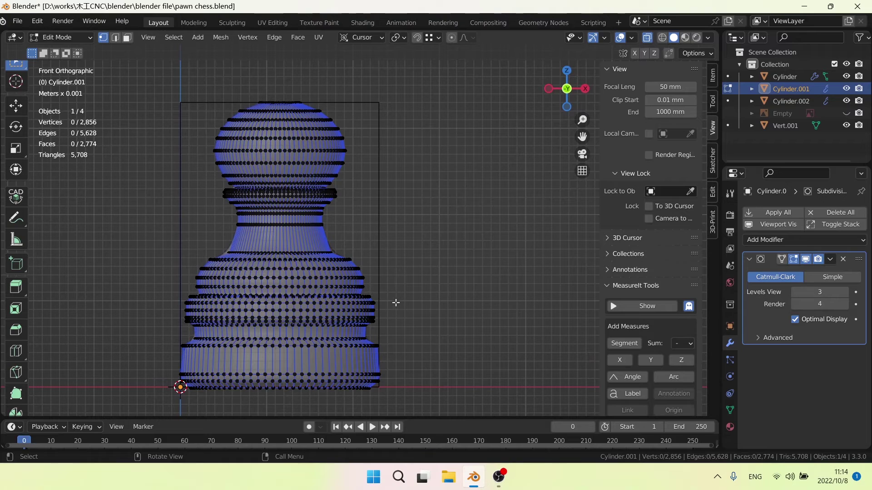
drag(412, 307, 164, 247)
key(g)
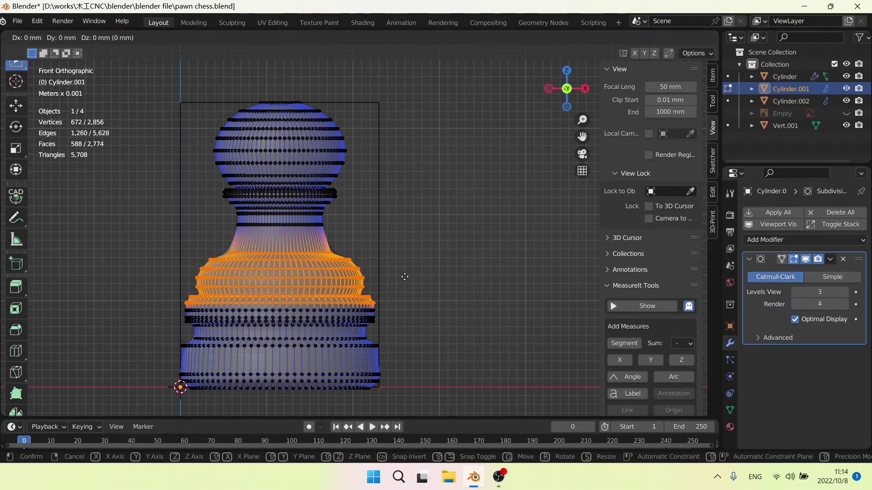
key(z)
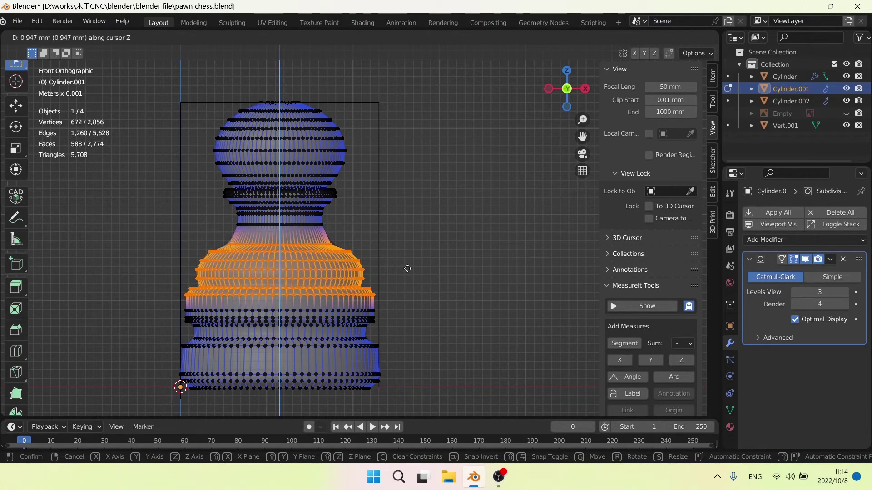
click(408, 268)
- Select the two edge loops of the groove above the base
scroll(396, 343, up, 1)
click(396, 343)
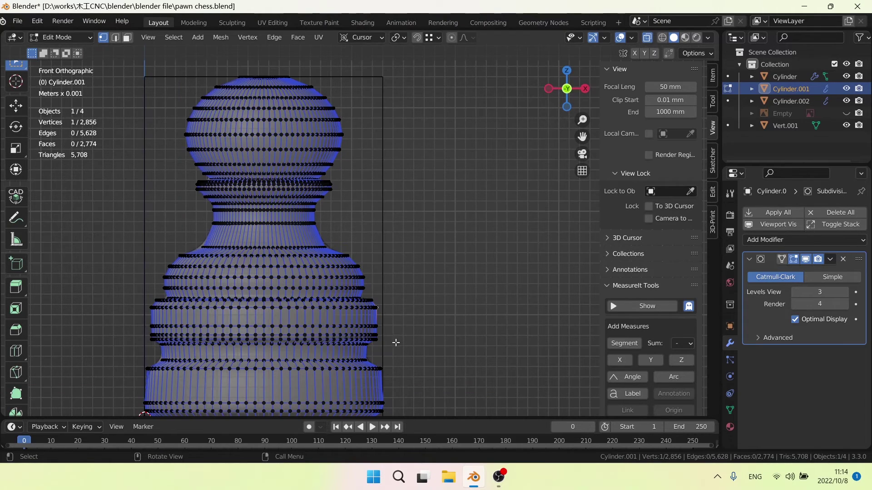
drag(403, 363, 151, 353)
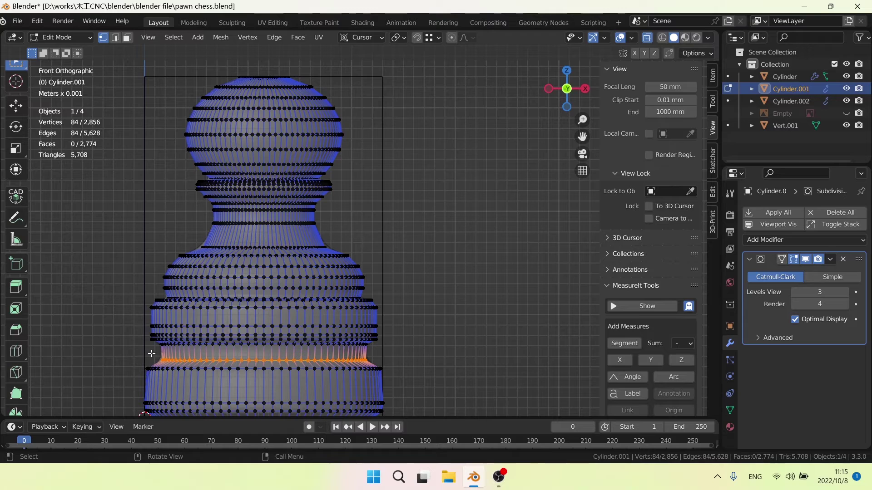
drag(393, 350, 141, 346)
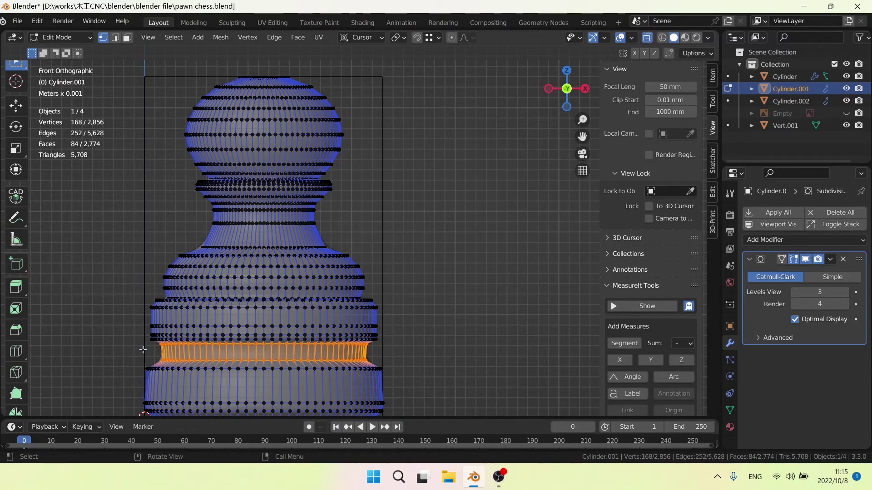
scroll(197, 359, up, 1)
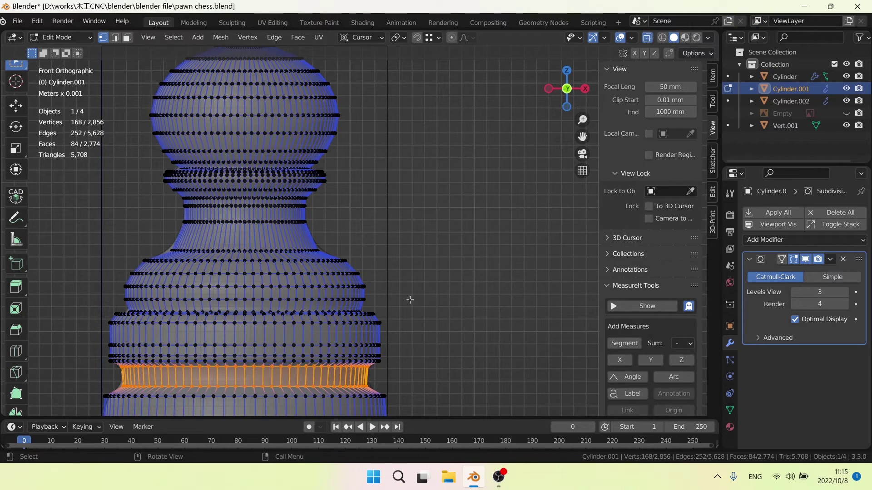
- Set their Mean Crease to 1 in the Item panel and view the smoothed pawn in Object Mode
click(713, 74)
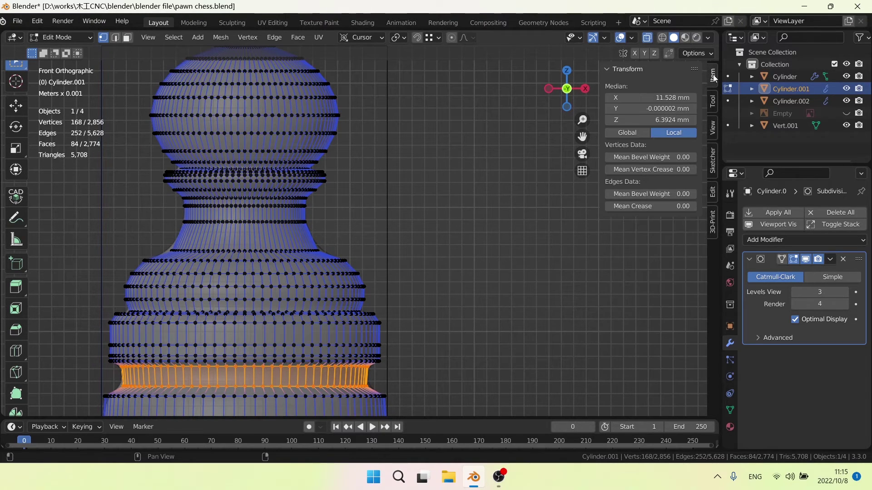
click(671, 207)
text(1)
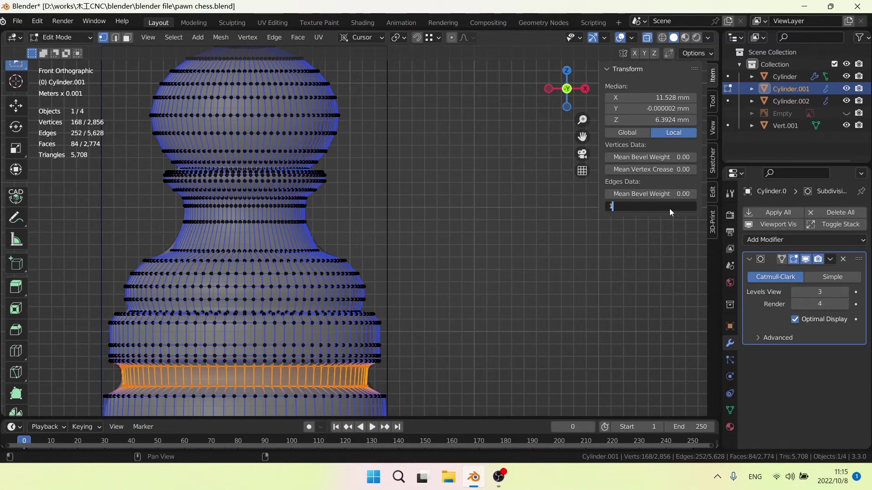
key(Return)
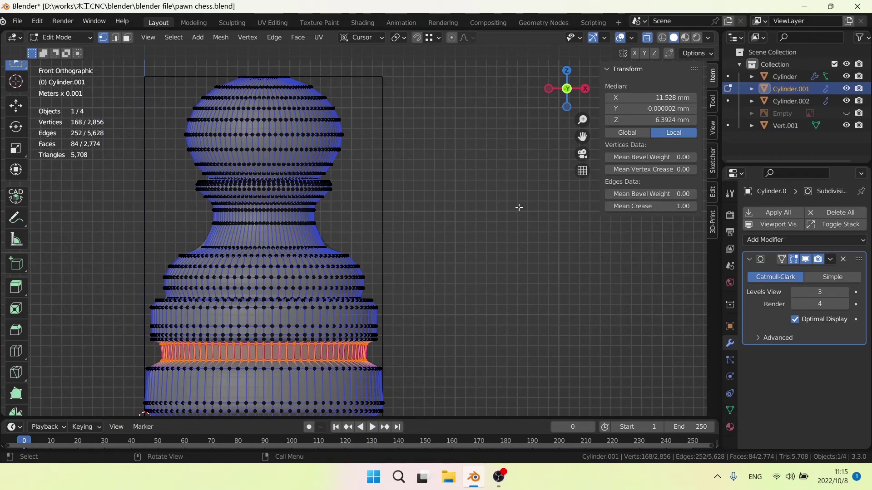
scroll(519, 207, down, 2)
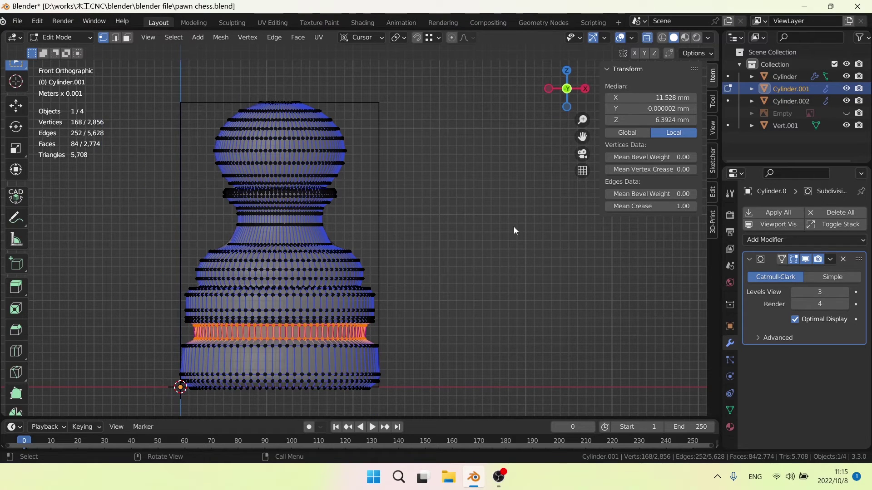
key(Tab)
scroll(513, 227, down, 2)
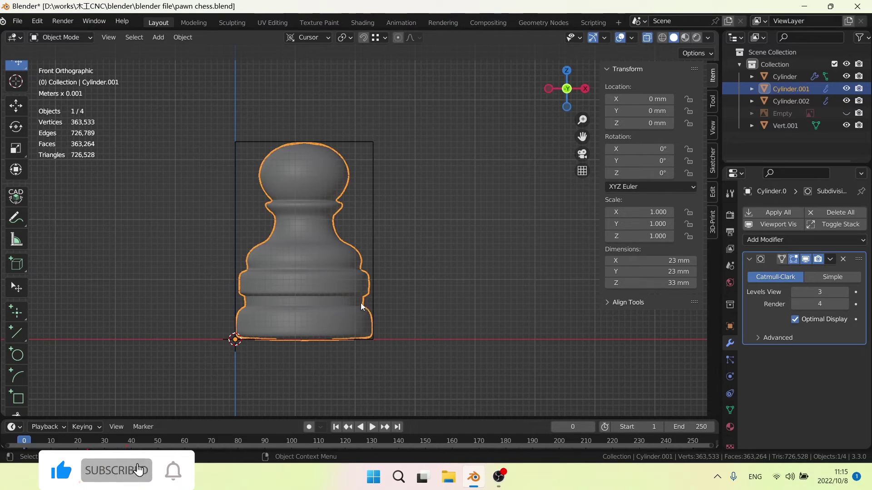
scroll(473, 277, down, 1)
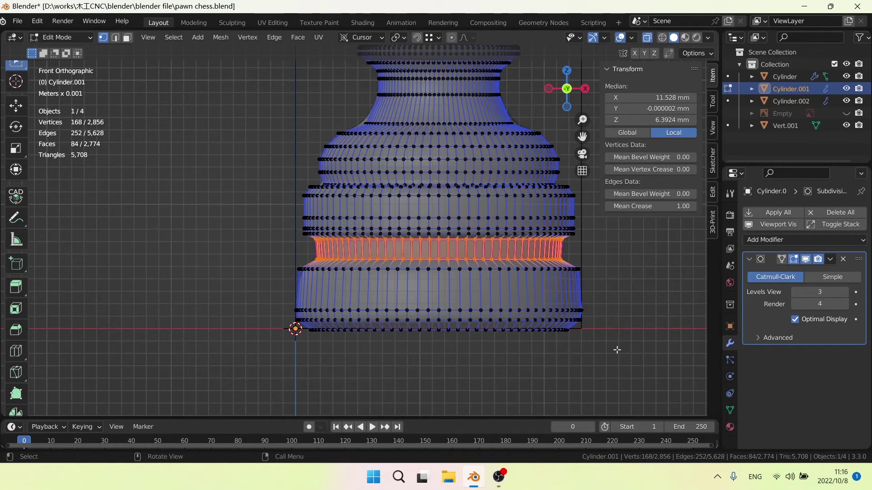
- Give the pawn's bottom edge loop a Mean Crease of 1
key(b)
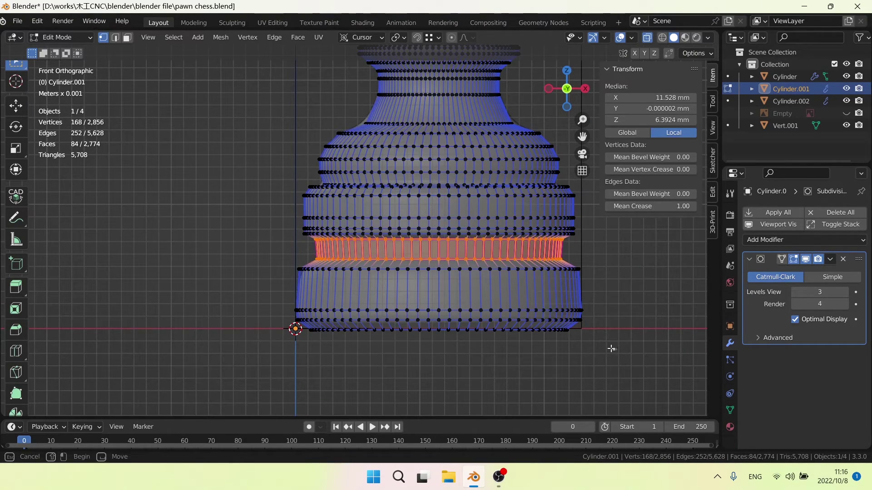
drag(616, 350, 279, 327)
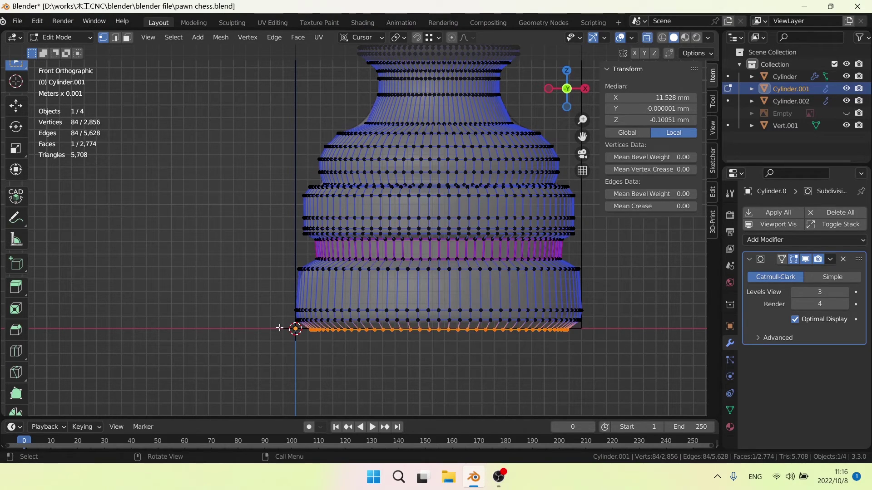
click(672, 207)
text(1)
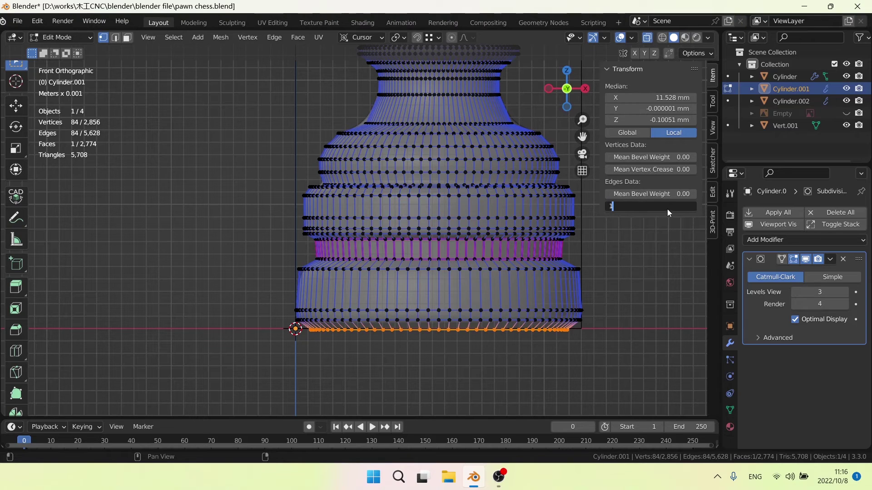
key(Return)
key(Tab)
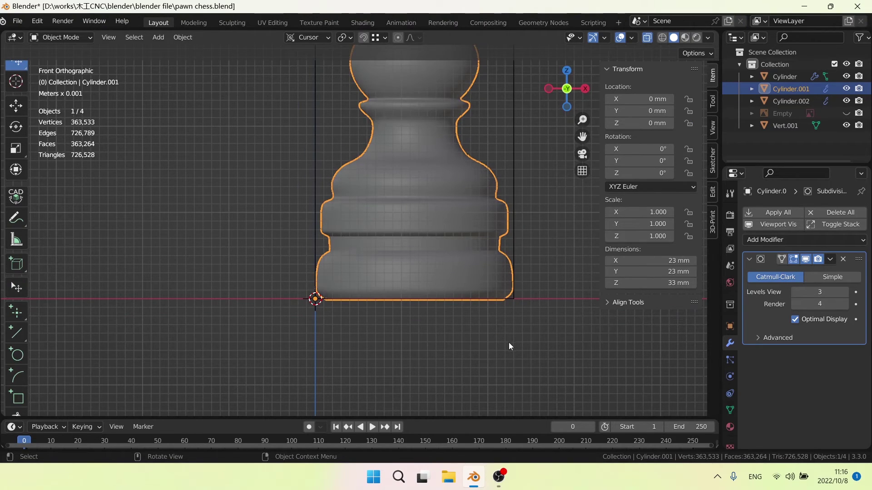
- Check the base, return to front view, disable X-Ray, and select Cylinder.002
middle_drag(509, 343, 436, 275)
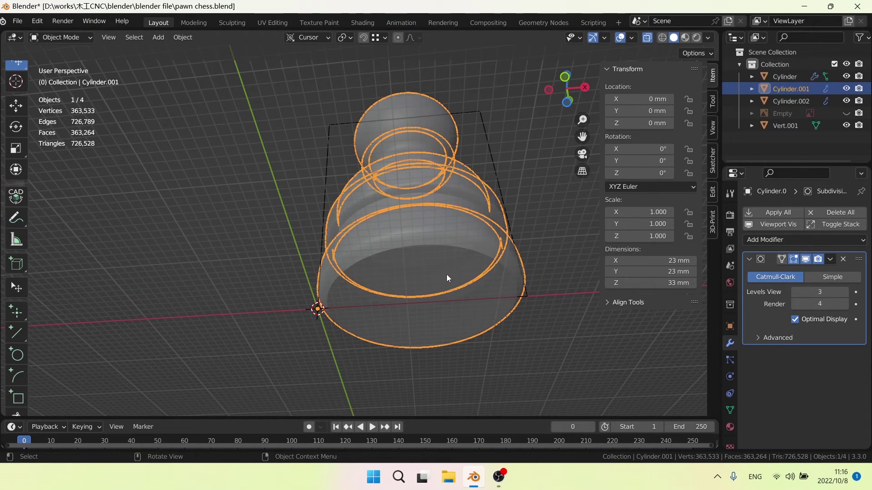
key(KP_1)
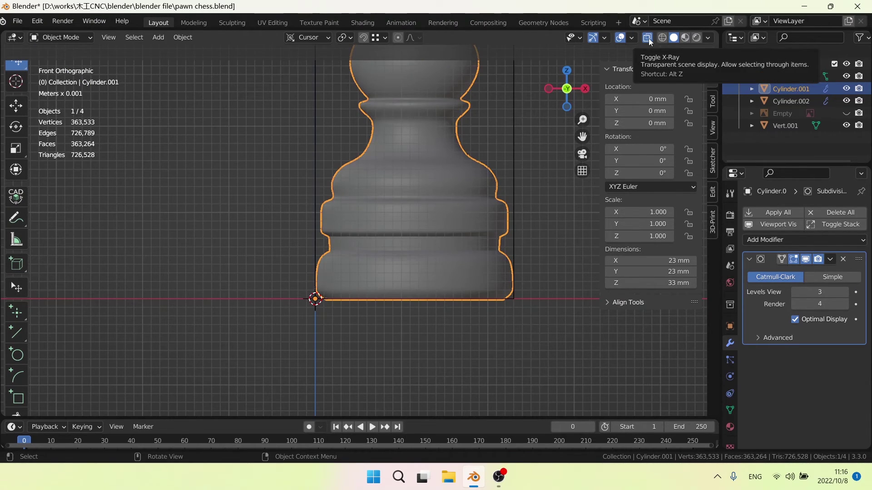
click(649, 38)
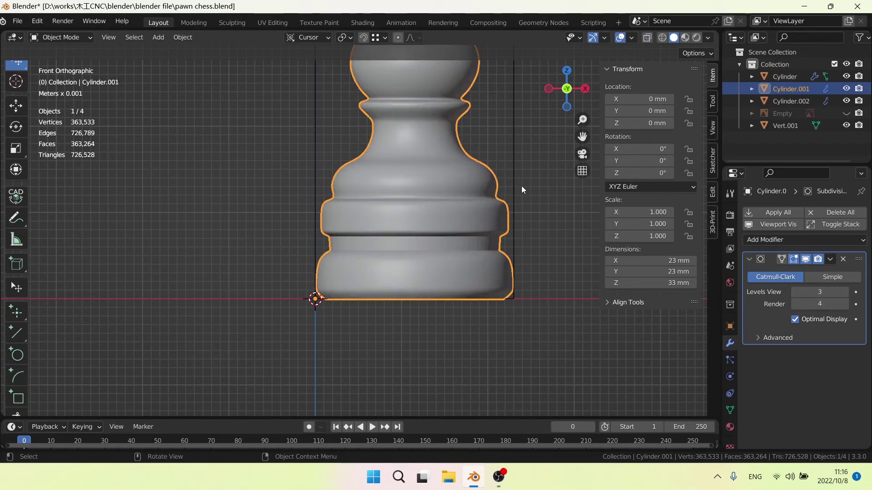
scroll(472, 202, down, 4)
click(472, 203)
scroll(316, 202, up, 1)
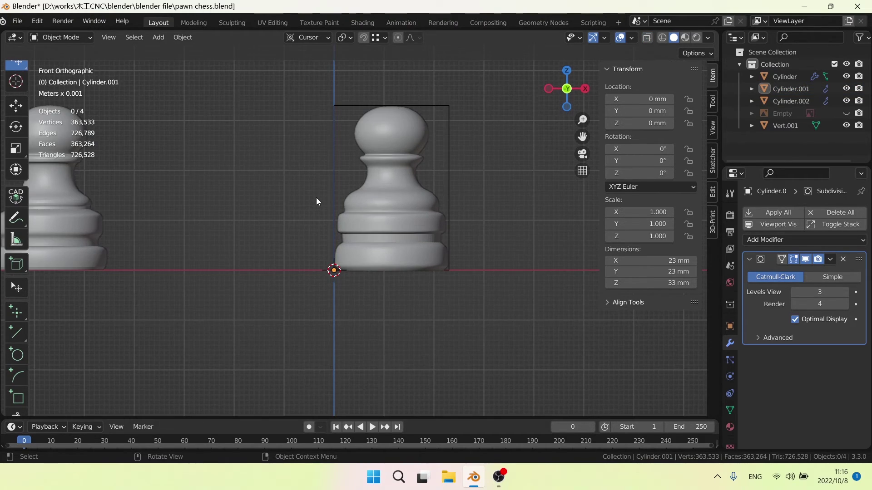
scroll(508, 229, up, 3)
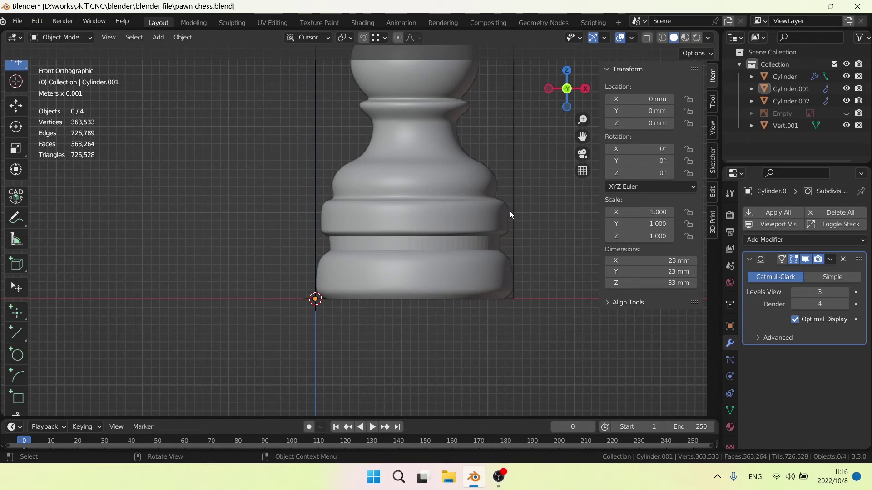
scroll(511, 211, down, 6)
click(213, 234)
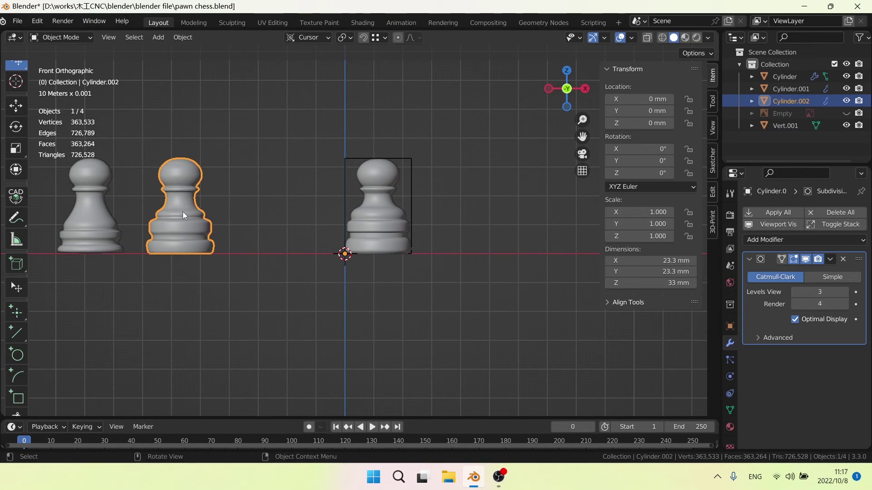
- Set up an STL export to the export 3d folder as pawn chess.stl with Selection Only enabled
click(18, 21)
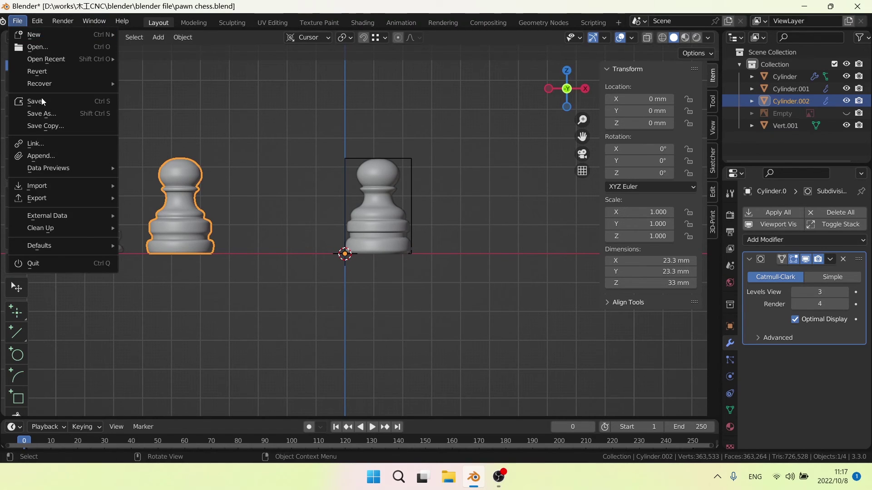
mouse_move(87, 195)
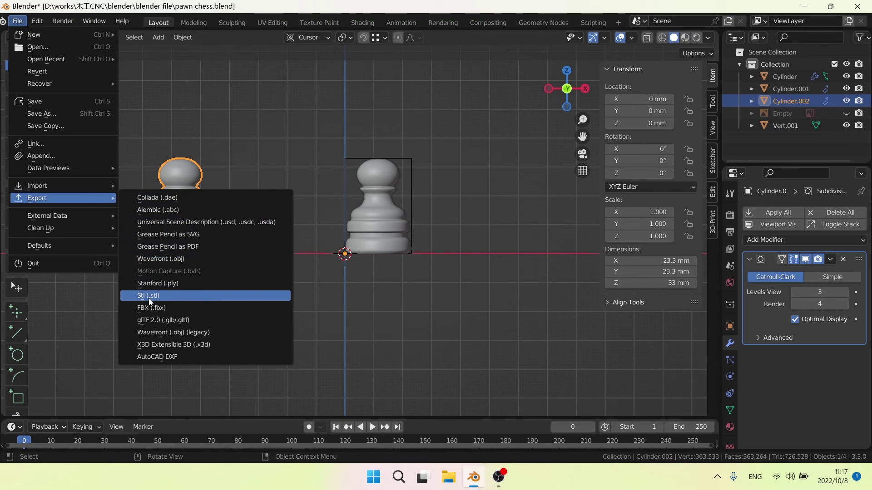
click(205, 298)
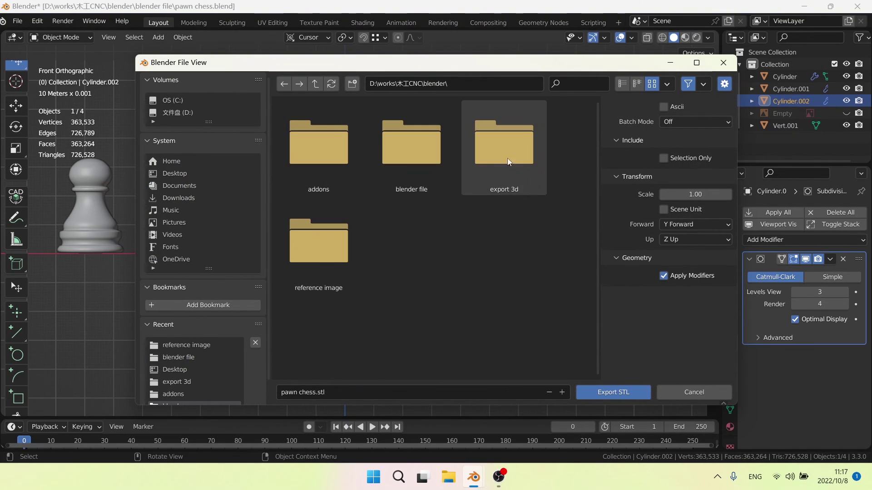
double_click(508, 147)
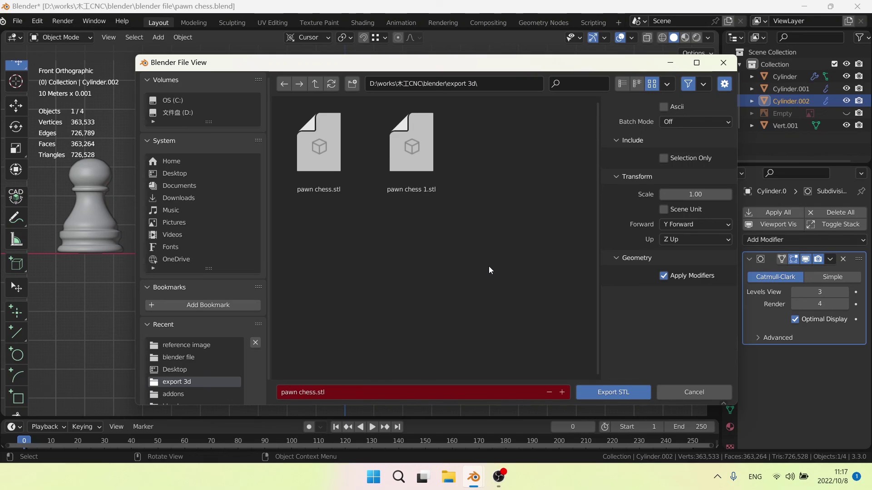
click(663, 158)
drag(448, 62, 396, 232)
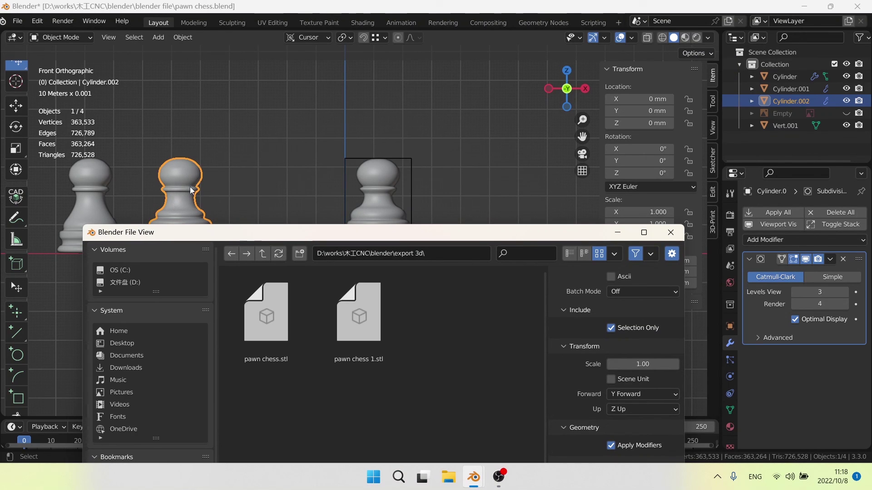
drag(445, 233, 443, 96)
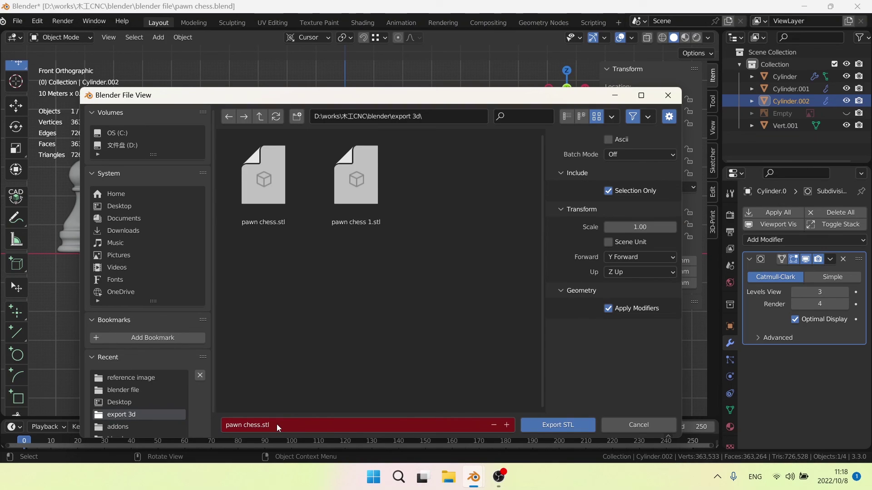